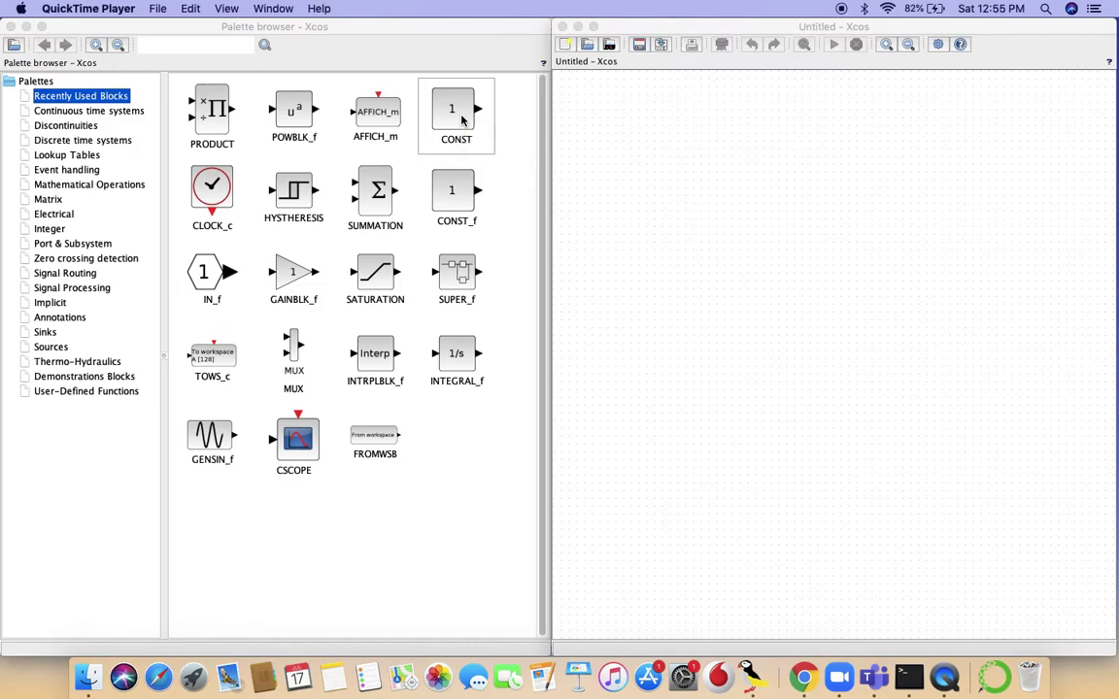
# Step: Stack three CONST blocks on the diagram and set the top one to 0.5
pyautogui.moveTo(462, 118); pyautogui.dragTo(647, 157)
pyautogui.moveTo(421, 111); pyautogui.dragTo(645, 233)
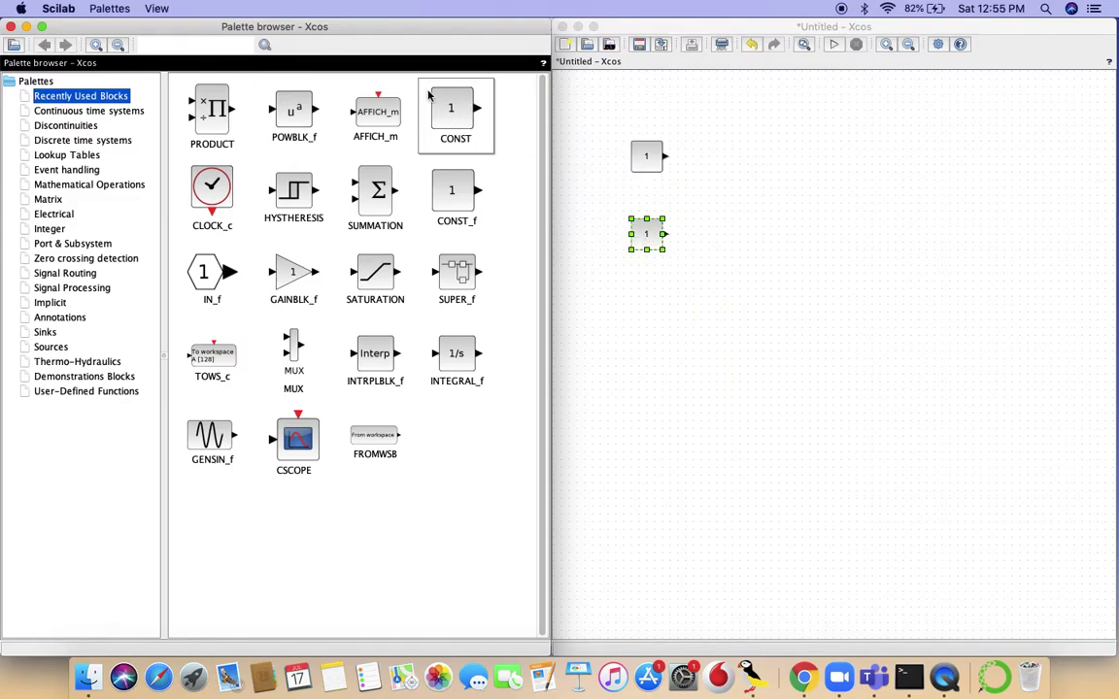
pyautogui.moveTo(452, 114); pyautogui.dragTo(650, 313)
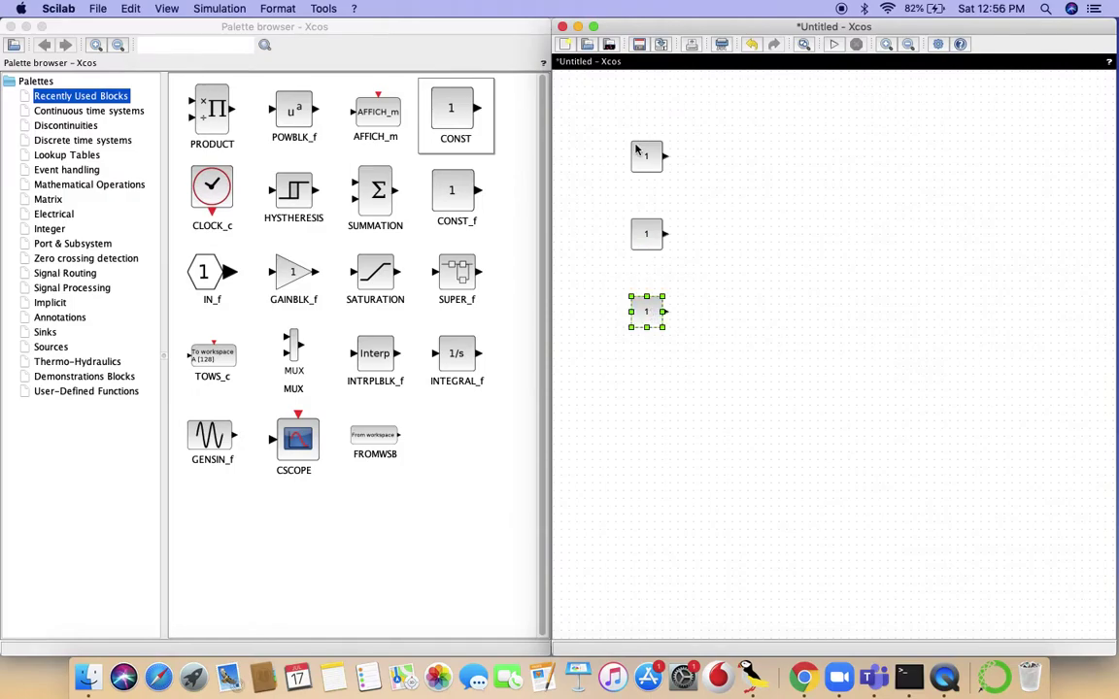
pyautogui.doubleClick(643, 160)
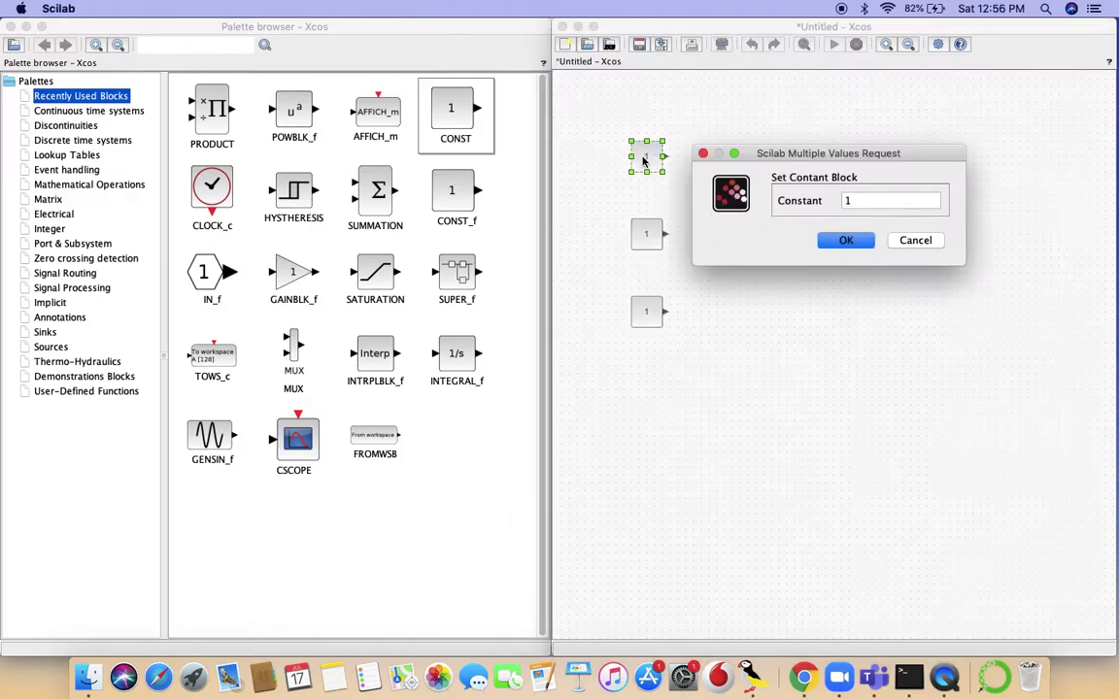
pyautogui.click(877, 199)
pyautogui.press('BackSpace')
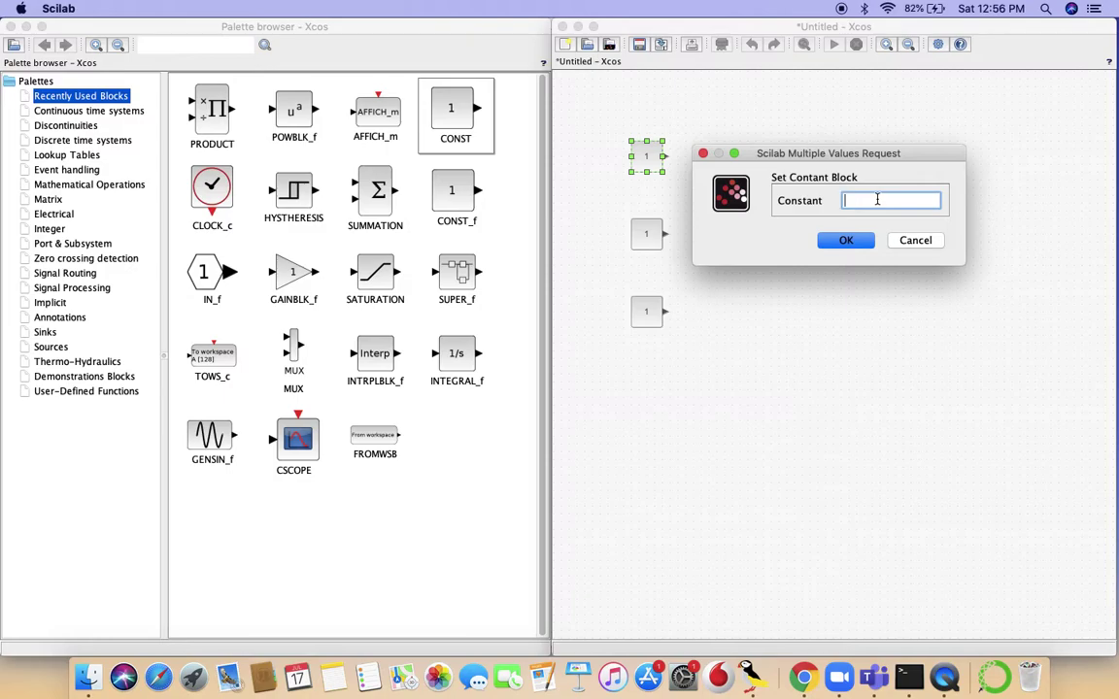
pyautogui.write('0.5')
pyautogui.click(846, 240)
# Step: Keep the middle constant at 1 and set the bottom constant to 5
pyautogui.doubleClick(646, 235)
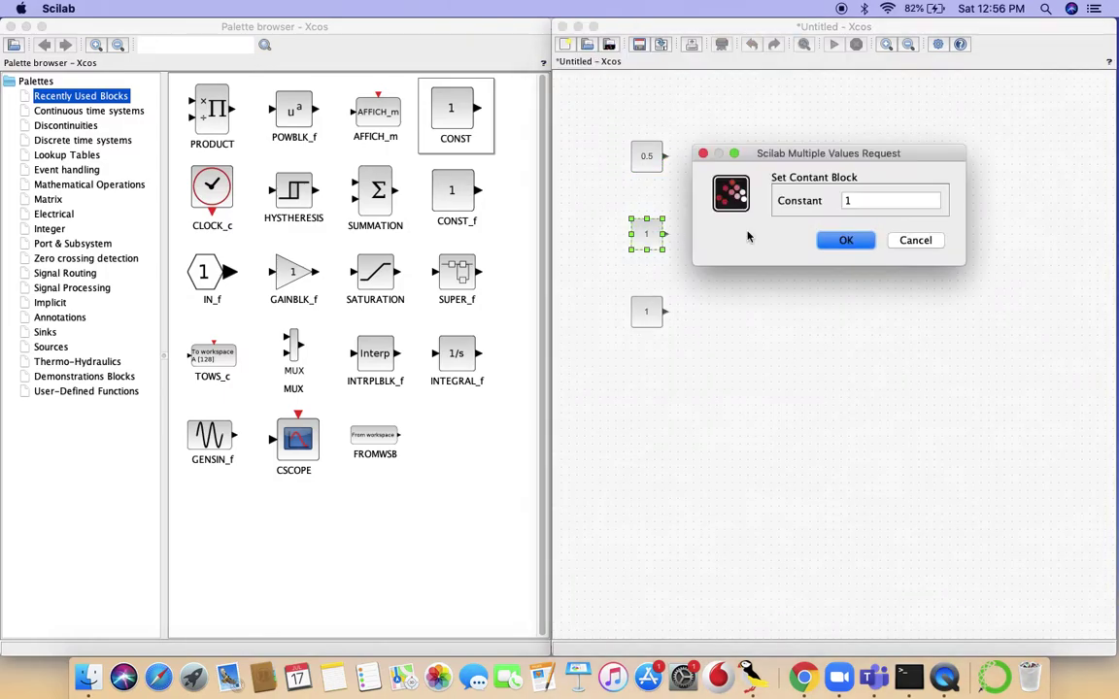
pyautogui.click(862, 204)
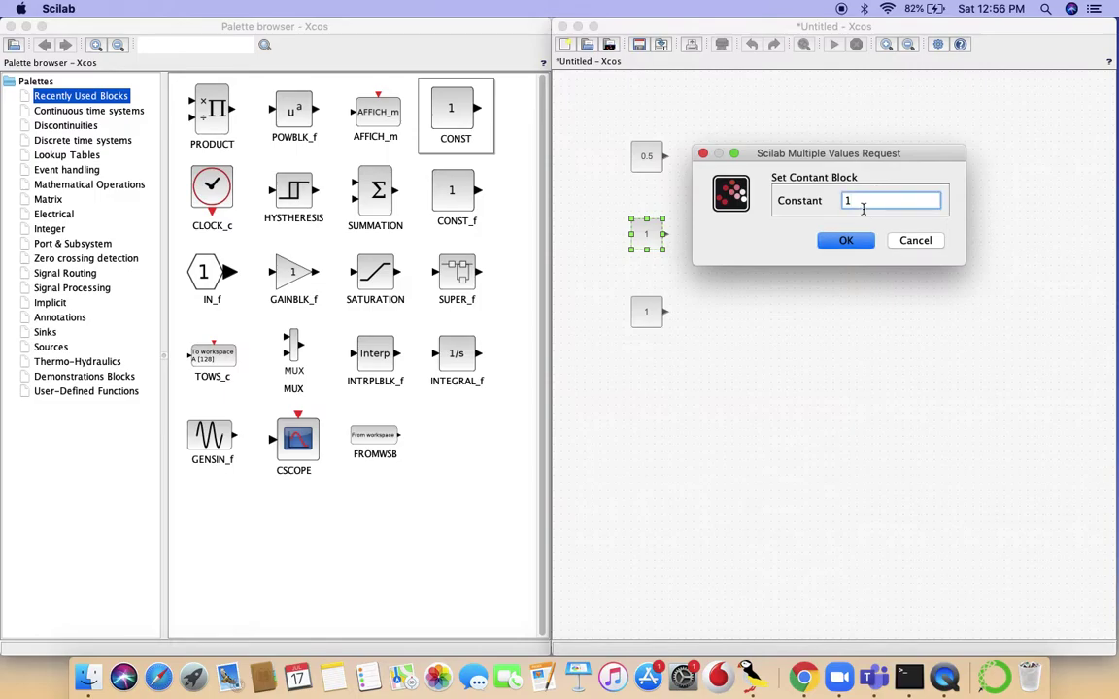
pyautogui.click(845, 240)
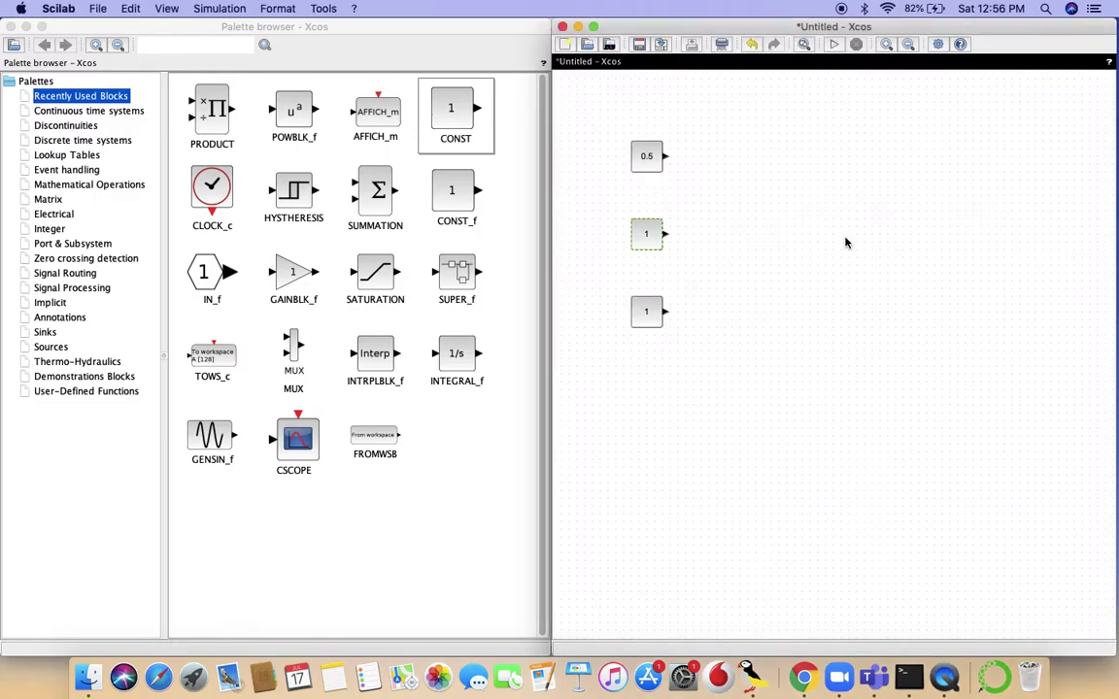
pyautogui.doubleClick(646, 311)
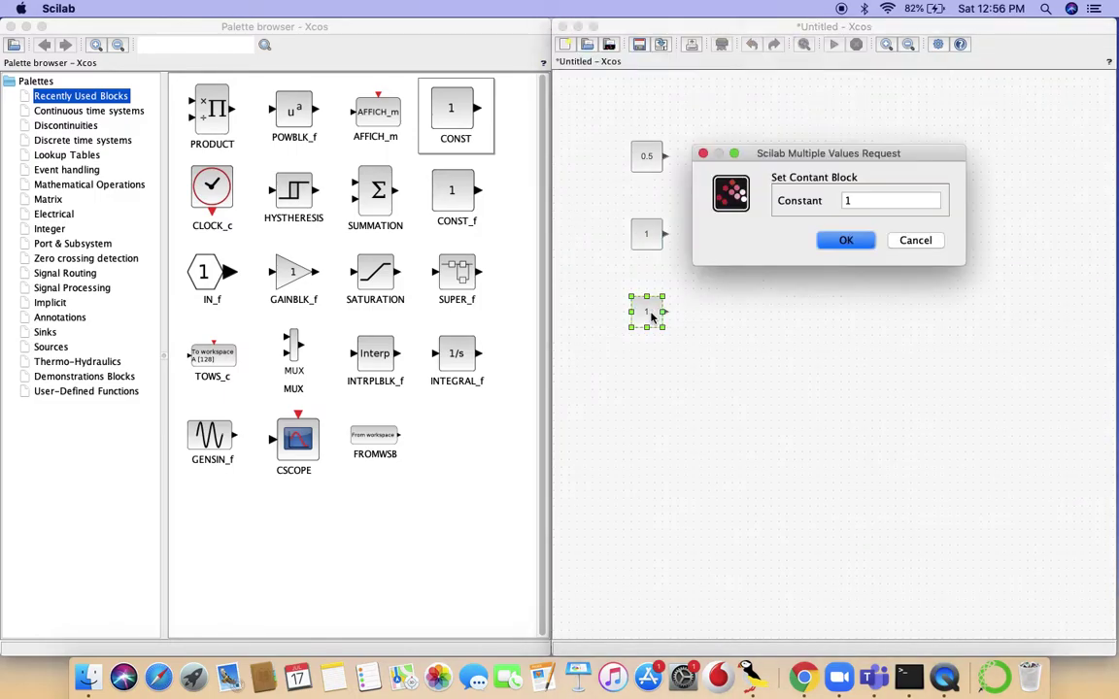
pyautogui.click(879, 201)
pyautogui.press('BackSpace')
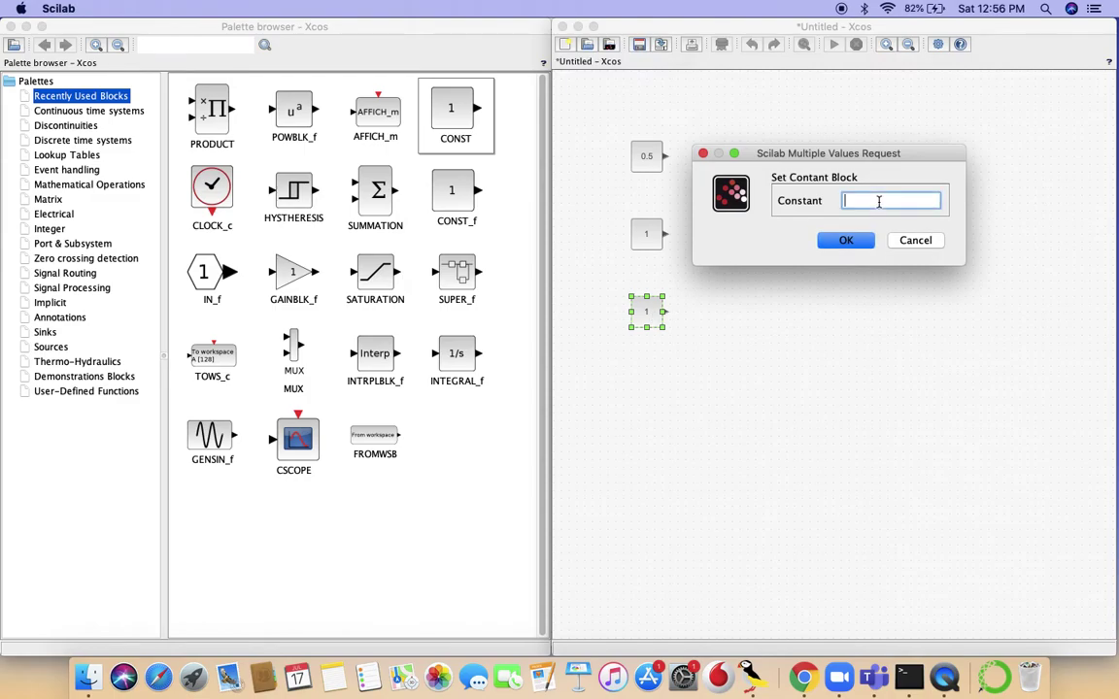
pyautogui.write('5')
pyautogui.click(845, 240)
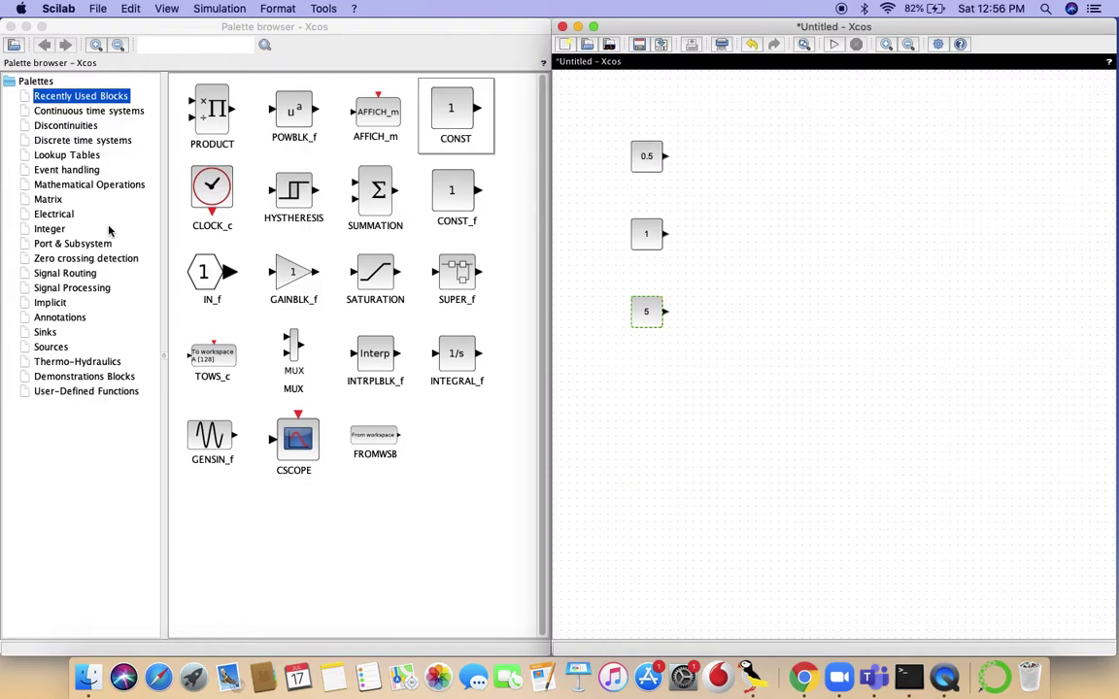
# Step: Add a PRODUCT block from Mathematical Operations with inputs set to [1;1;1]
pyautogui.click(120, 185)
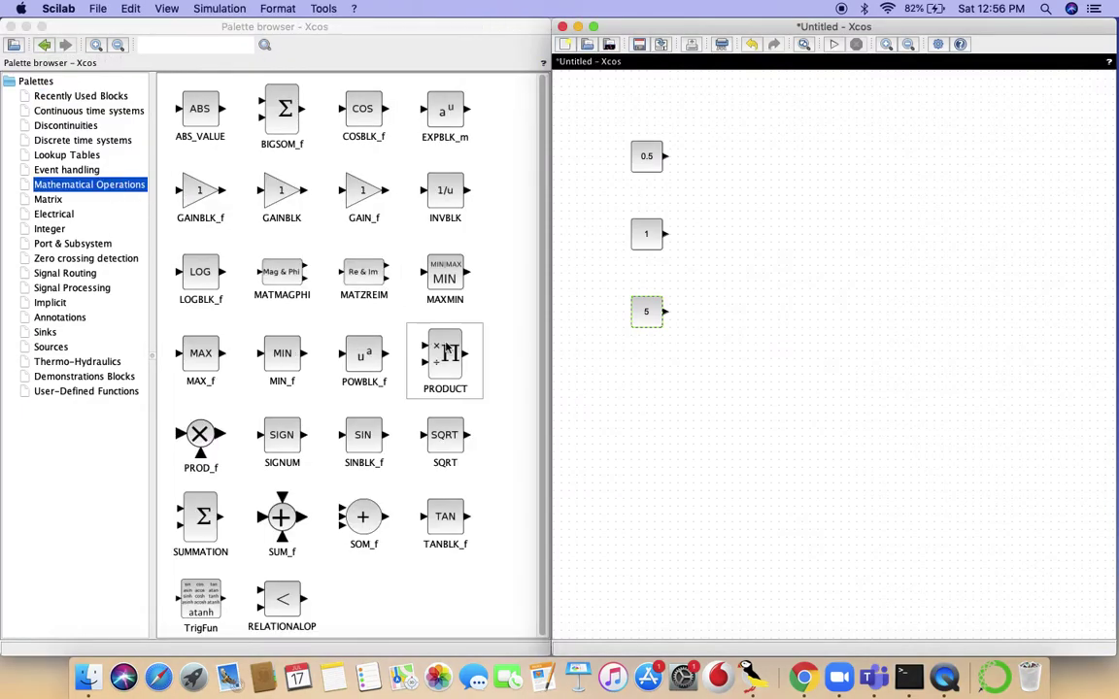
pyautogui.moveTo(418, 317); pyautogui.dragTo(818, 226)
pyautogui.click(666, 161)
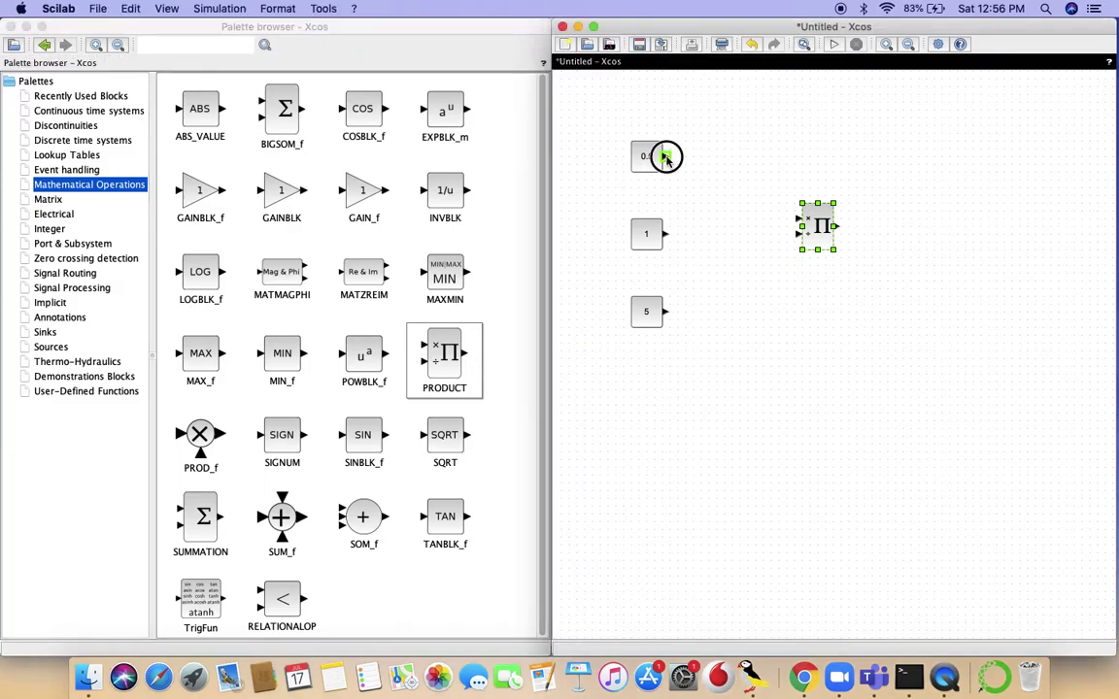
pyautogui.doubleClick(821, 229)
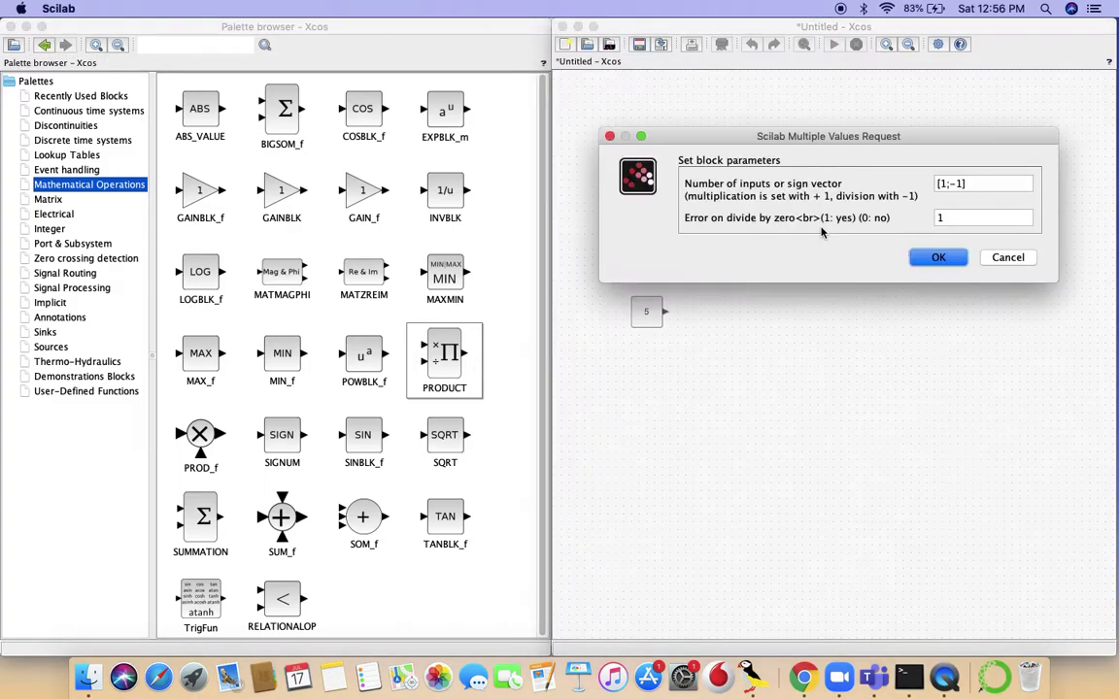
pyautogui.click(959, 185)
pyautogui.press('BackSpace')
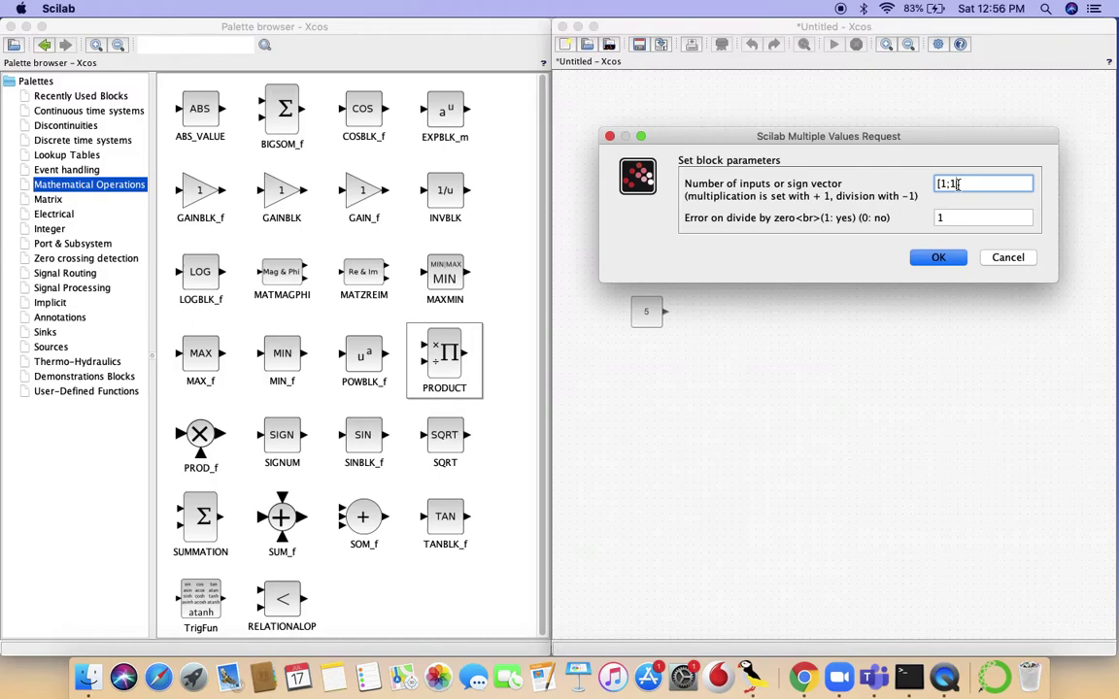
pyautogui.write(';1')
pyautogui.click(938, 256)
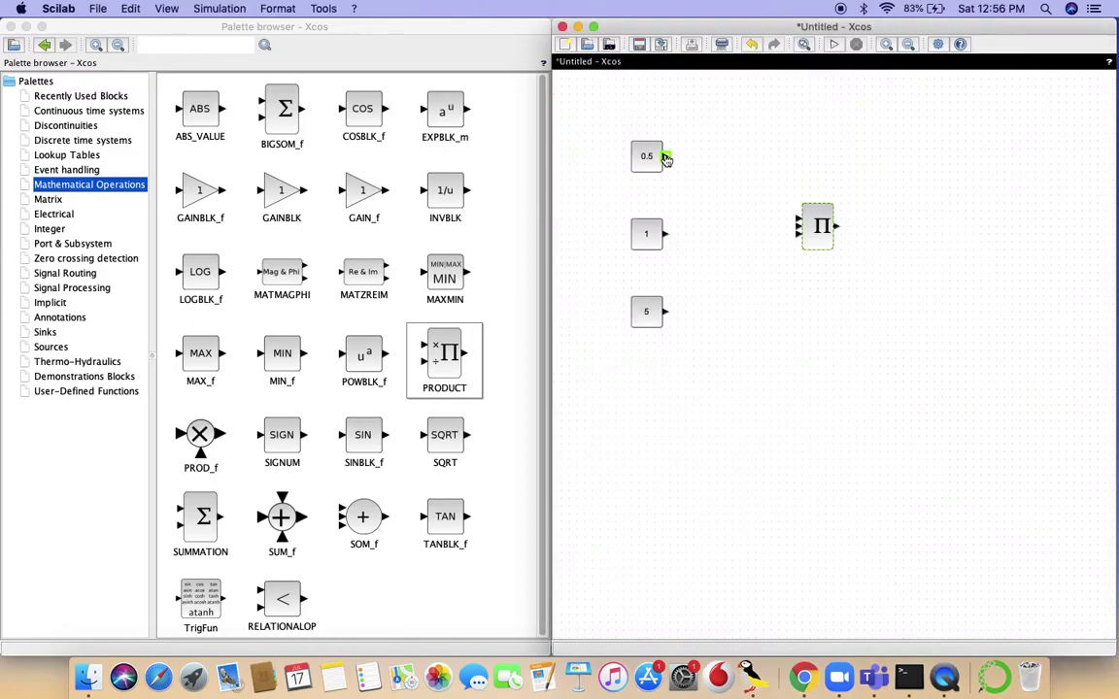
# Step: Link the 0.5, 1 and 5 constants to the product's three inputs
pyautogui.moveTo(666, 155); pyautogui.dragTo(796, 221)
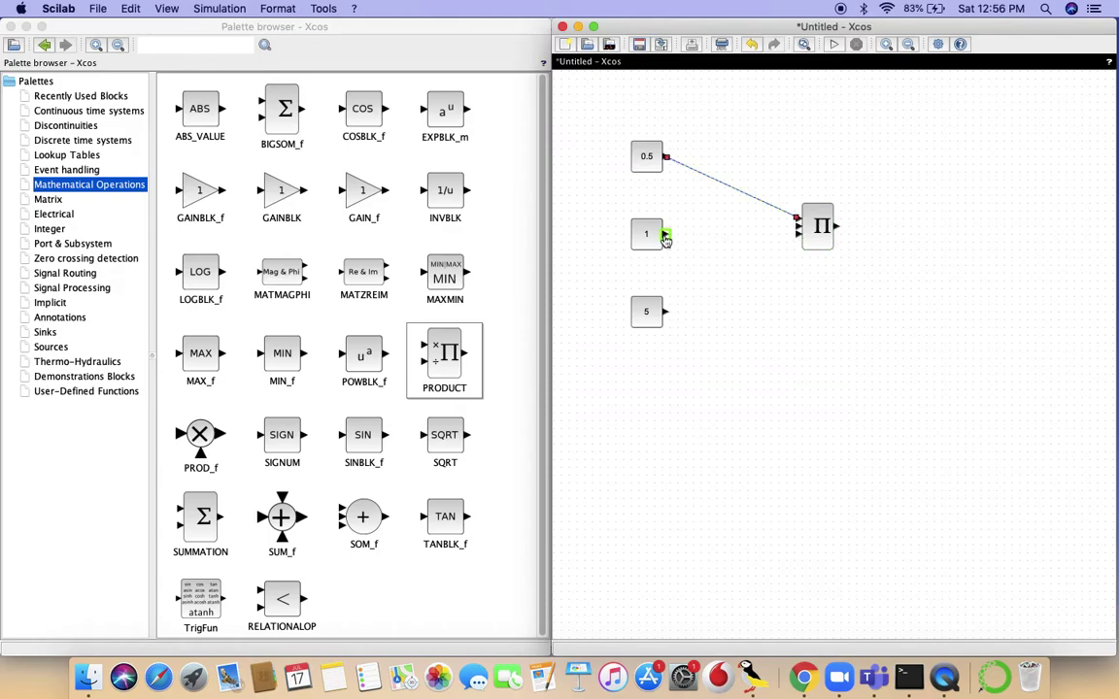
pyautogui.moveTo(666, 233); pyautogui.dragTo(798, 227)
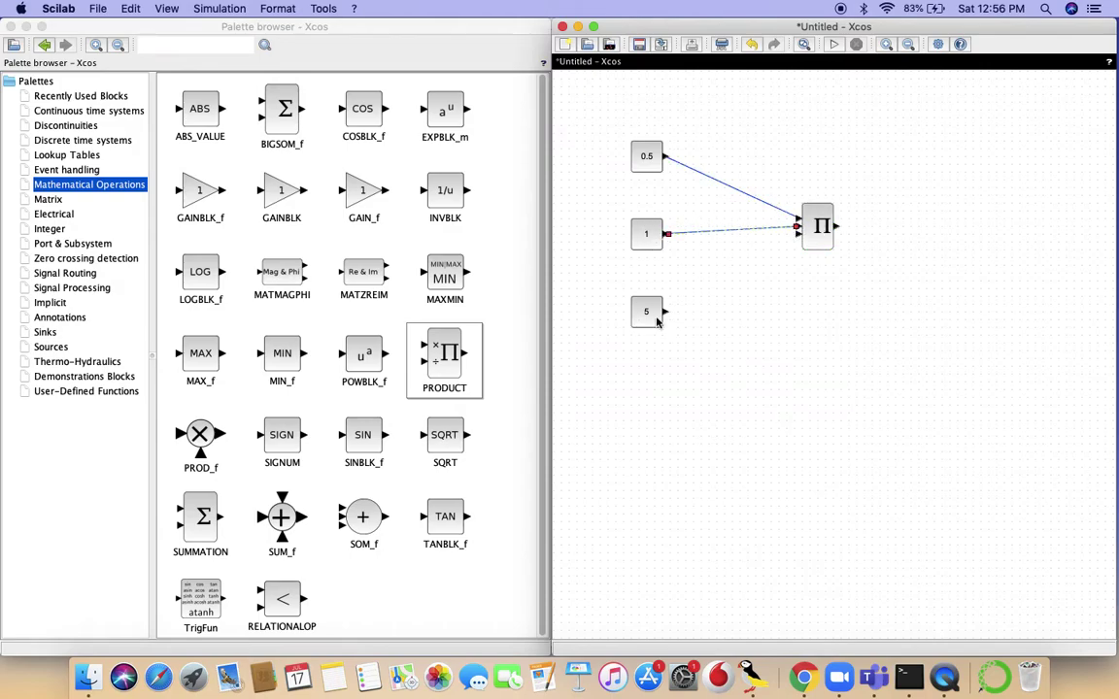
pyautogui.moveTo(667, 314); pyautogui.dragTo(796, 235)
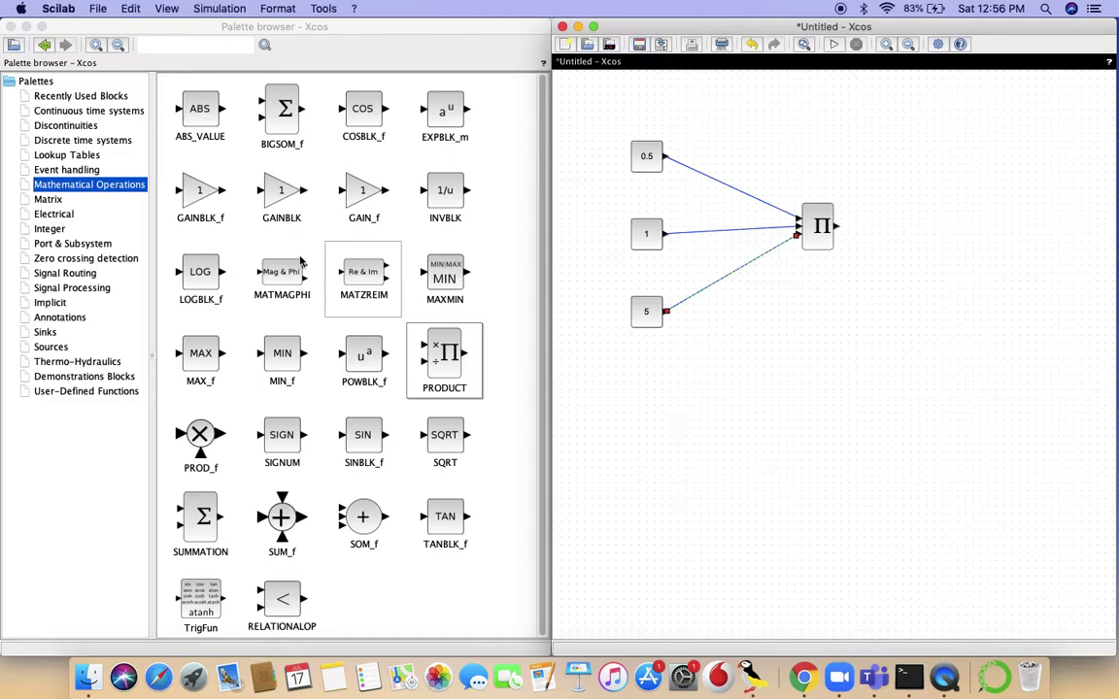
# Step: Add an AFFICH_m display and CLOCK_c clock, wire the clock, and run to show 2.5
pyautogui.click(45, 331)
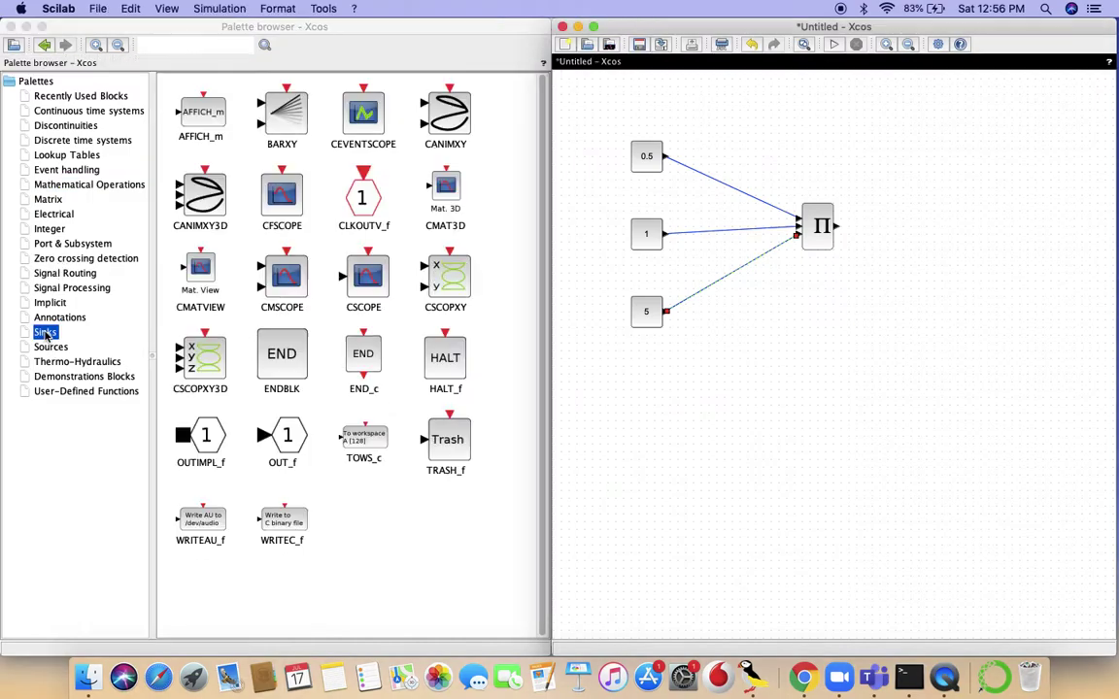
pyautogui.moveTo(200, 112); pyautogui.dragTo(970, 230)
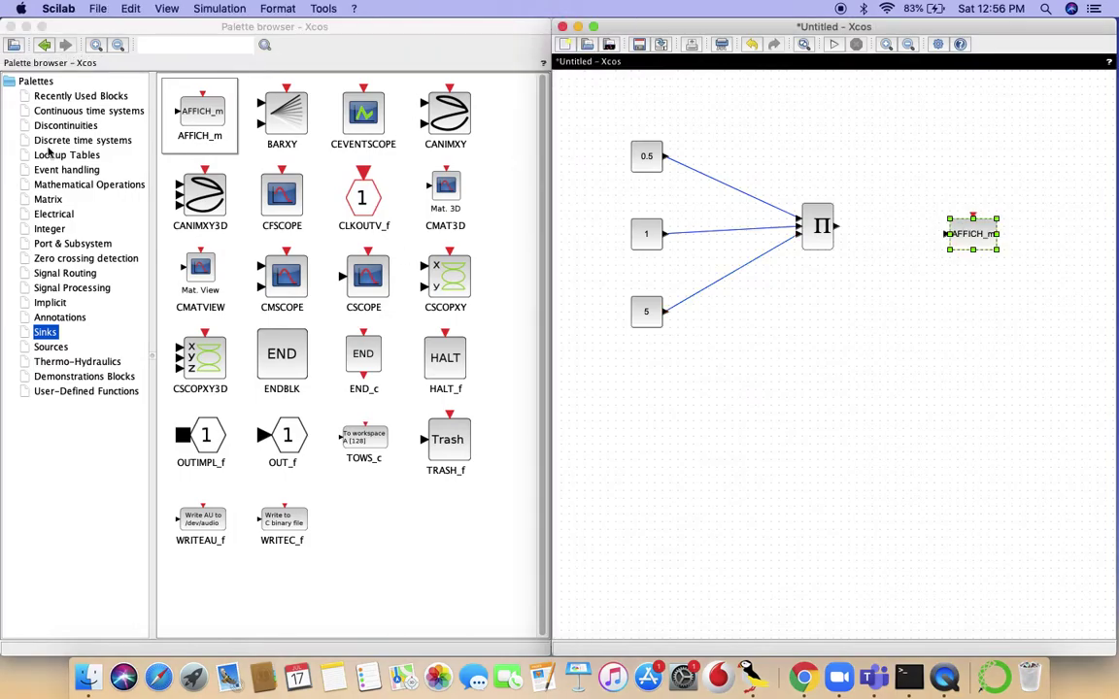
pyautogui.click(50, 347)
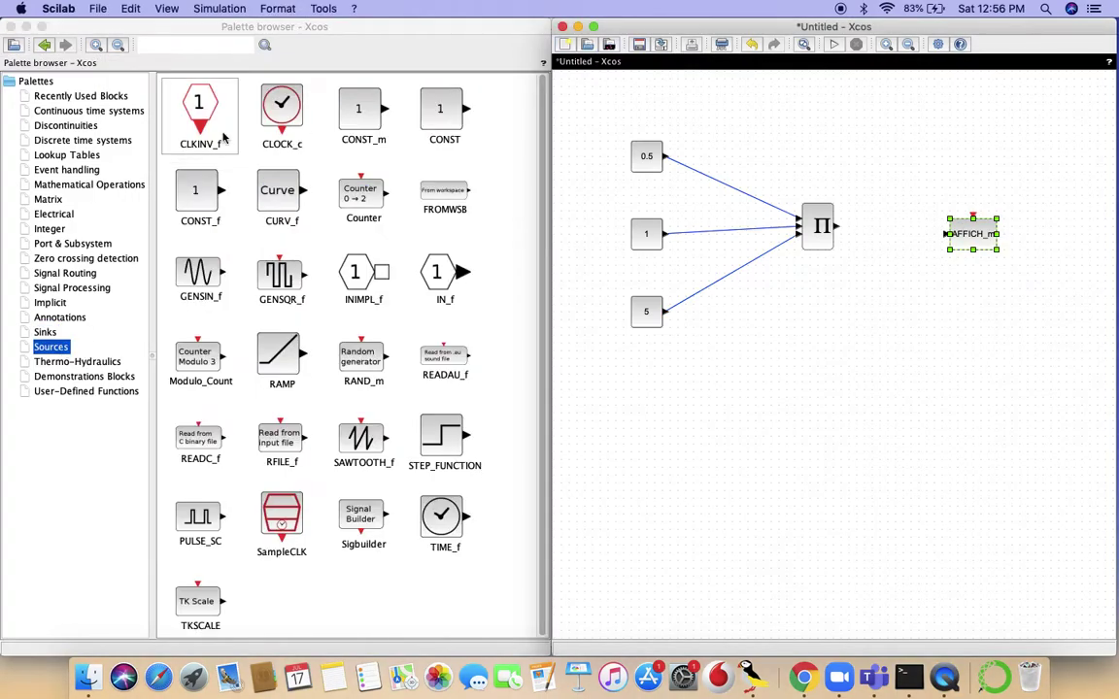
pyautogui.moveTo(273, 122); pyautogui.dragTo(972, 215)
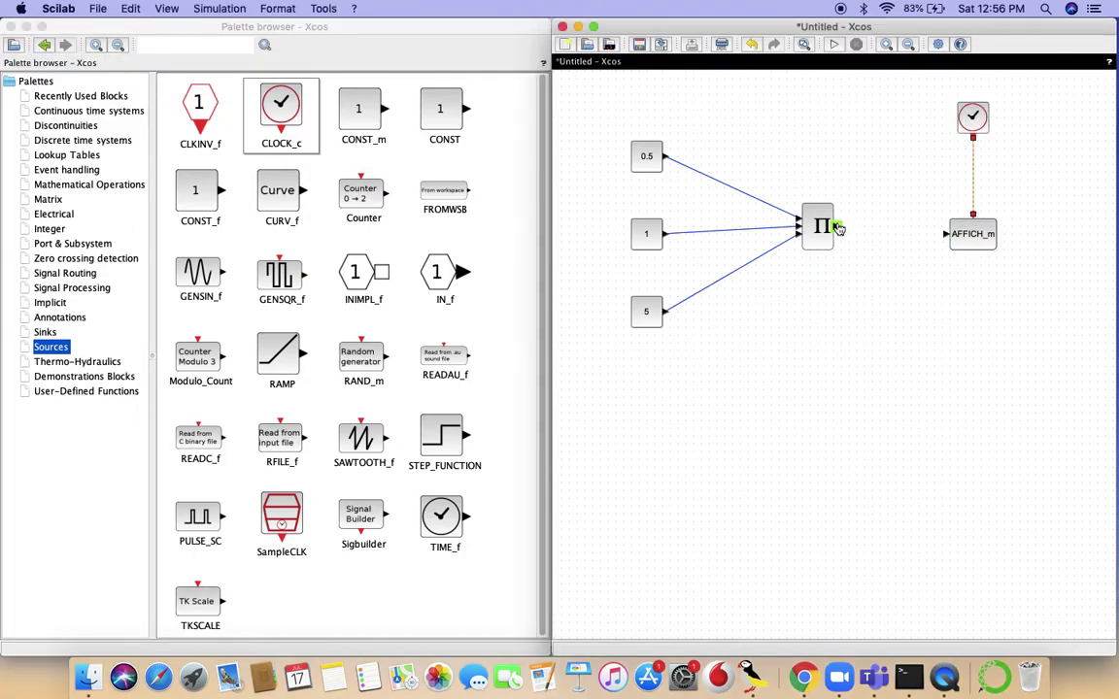
pyautogui.moveTo(837, 226); pyautogui.dragTo(944, 233)
pyautogui.click(834, 44)
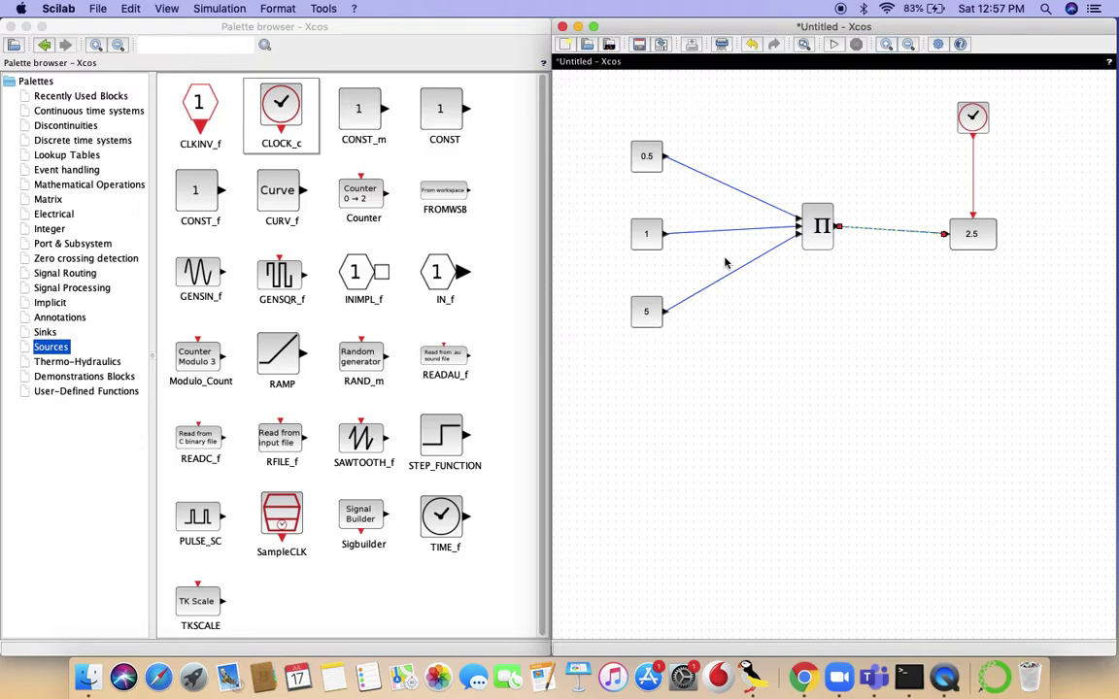
# Step: Delete the product-to-display link and the 5-to-product link
pyautogui.click(907, 233)
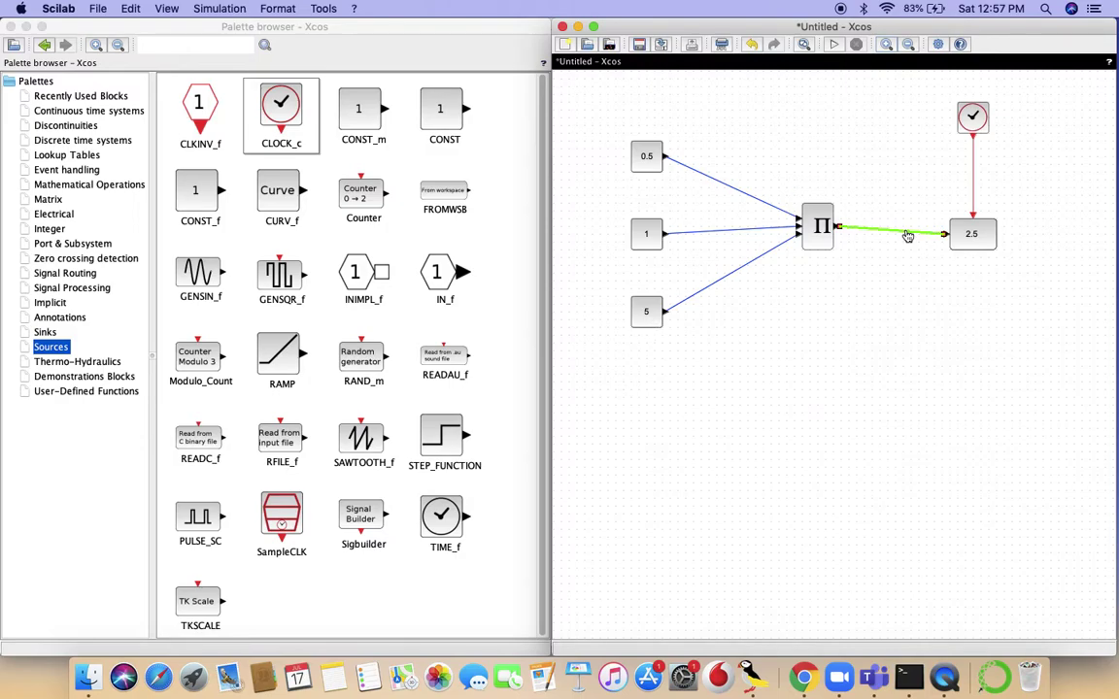
pyautogui.keyDown('shift'); pyautogui.click(731, 278); pyautogui.keyUp('shift')
pyautogui.rightClick(731, 278)
pyautogui.click(760, 283)
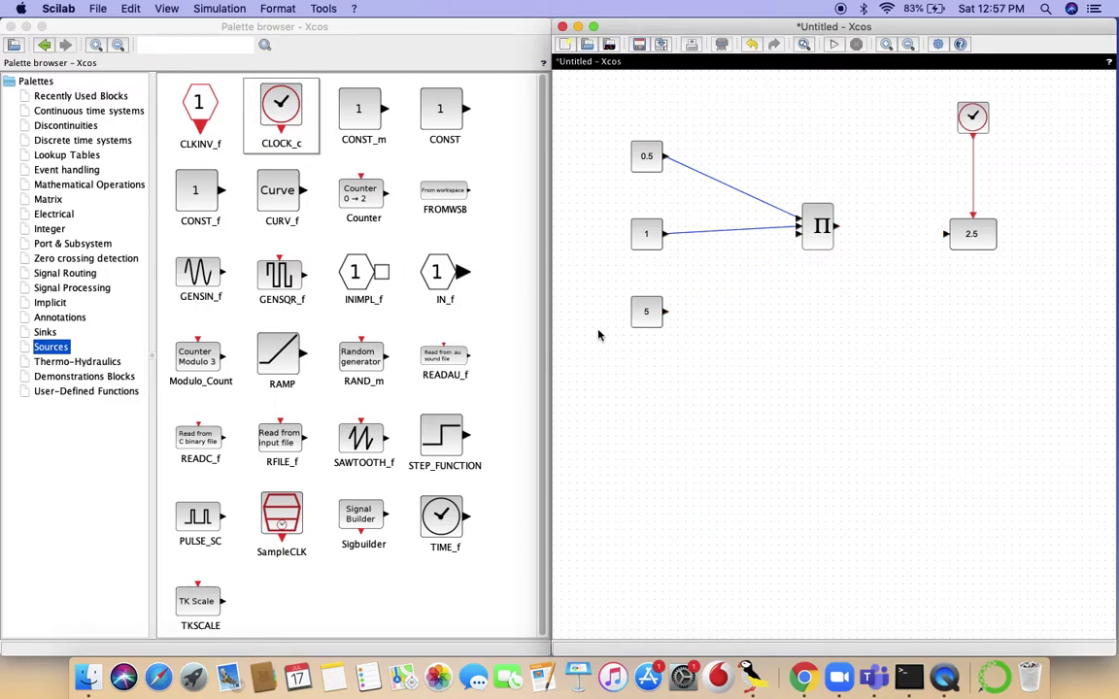
# Step: Add a POWBLK_f block with exponent 2 and feed the 5 constant into it
pyautogui.click(103, 185)
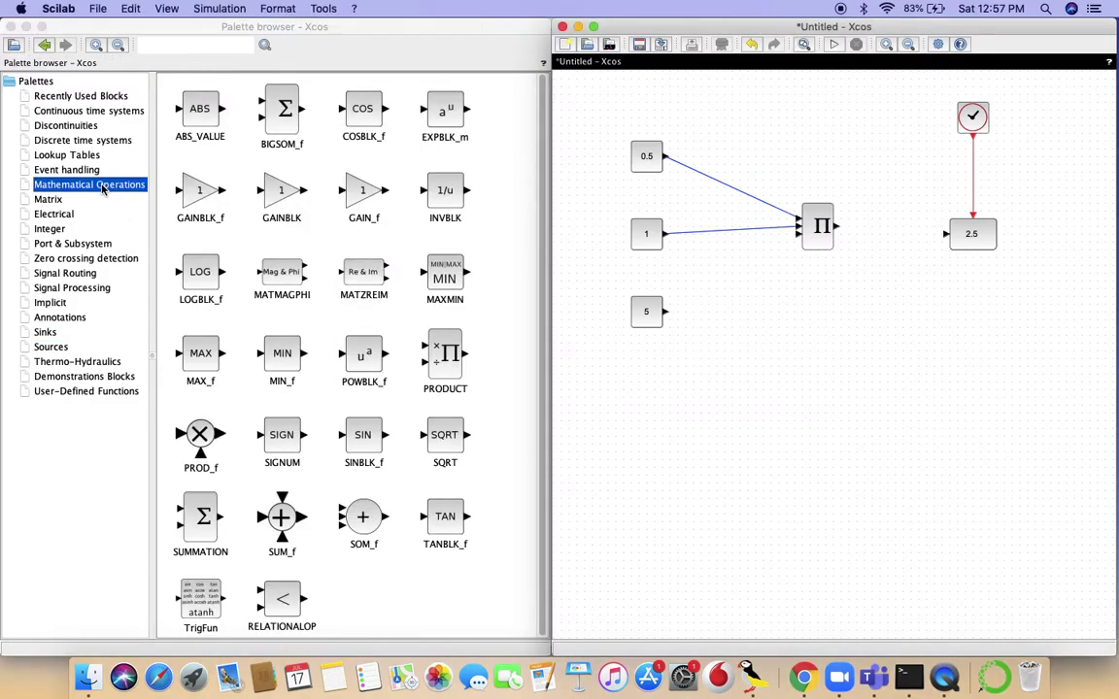
pyautogui.moveTo(331, 337); pyautogui.dragTo(746, 316)
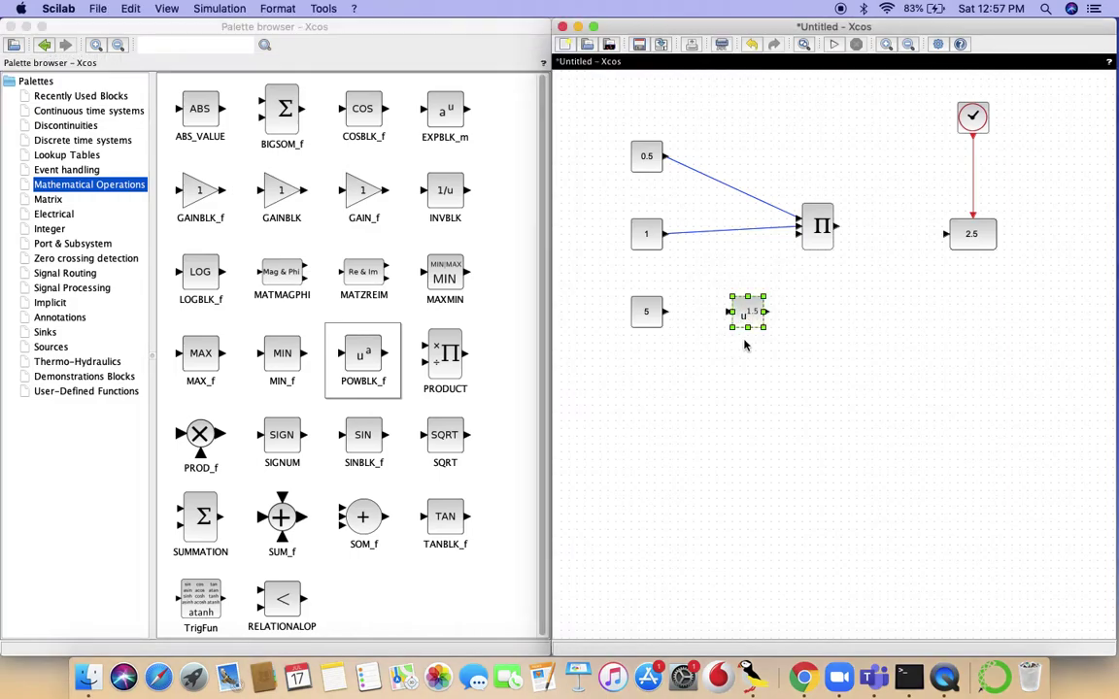
pyautogui.doubleClick(754, 324)
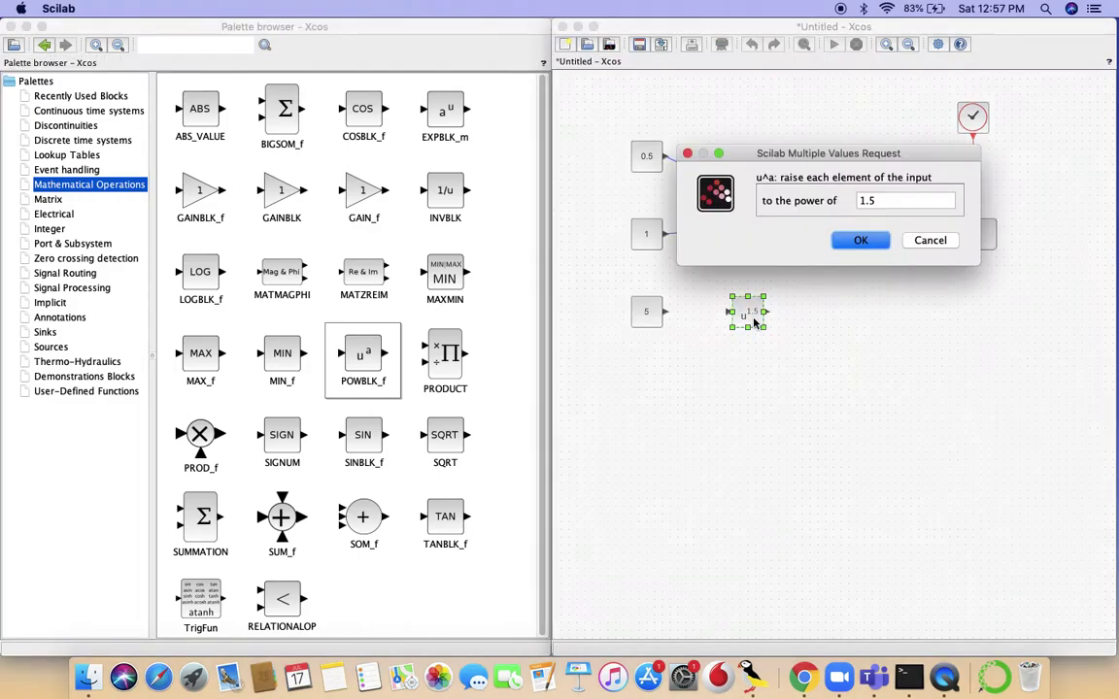
pyautogui.doubleClick(885, 195)
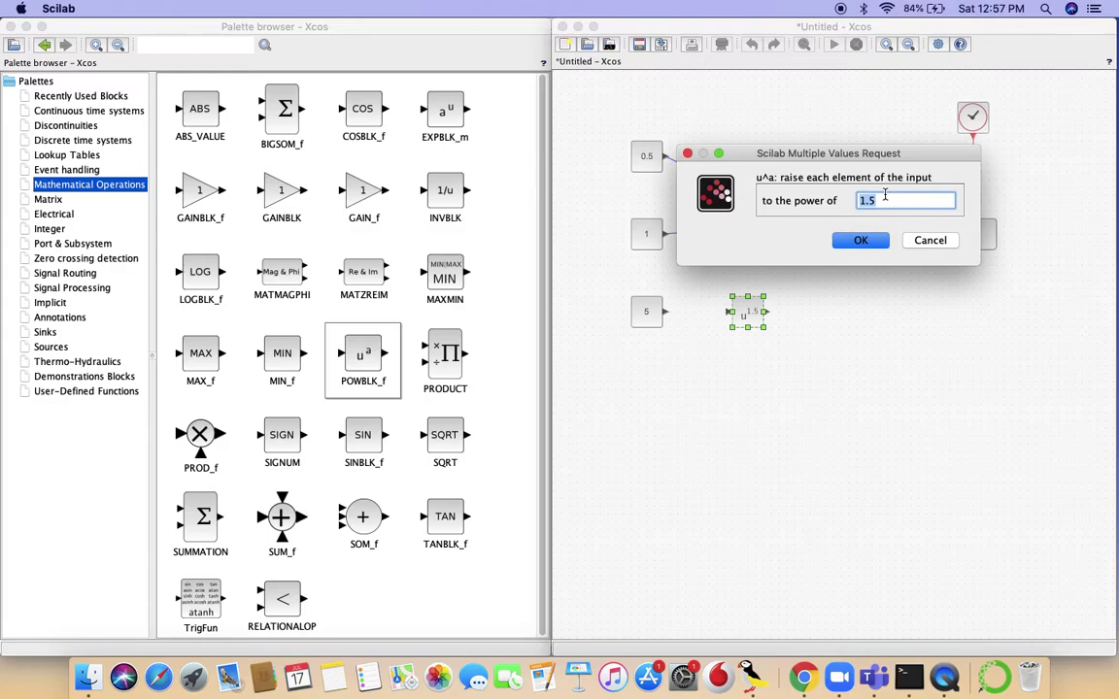
pyautogui.write('2')
pyautogui.click(861, 239)
pyautogui.moveTo(664, 312)
pyautogui.mouseDown()
pyautogui.moveTo(726, 311)
pyautogui.moveTo(804, 233)
pyautogui.moveTo(798, 240)
pyautogui.moveTo(947, 235)
pyautogui.mouseUp()
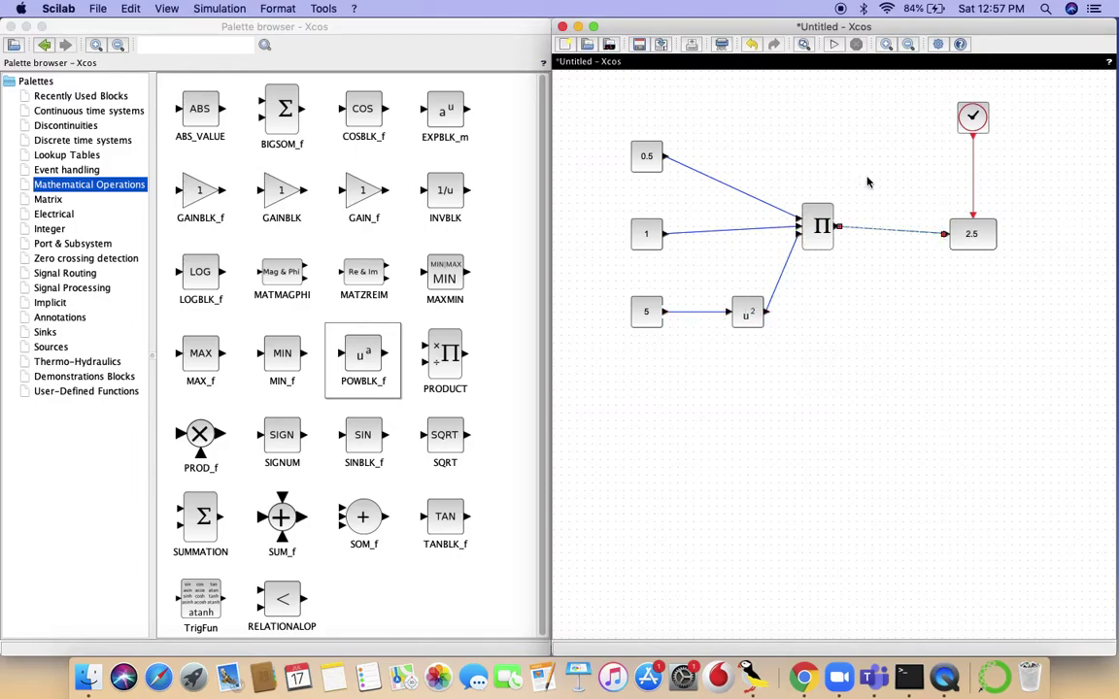
# Step: Run the simulation so the display reads 12.5, then minimize the diagram to the console
pyautogui.click(834, 46)
pyautogui.click(899, 312)
pyautogui.click(577, 27)
pyautogui.click(702, 124)
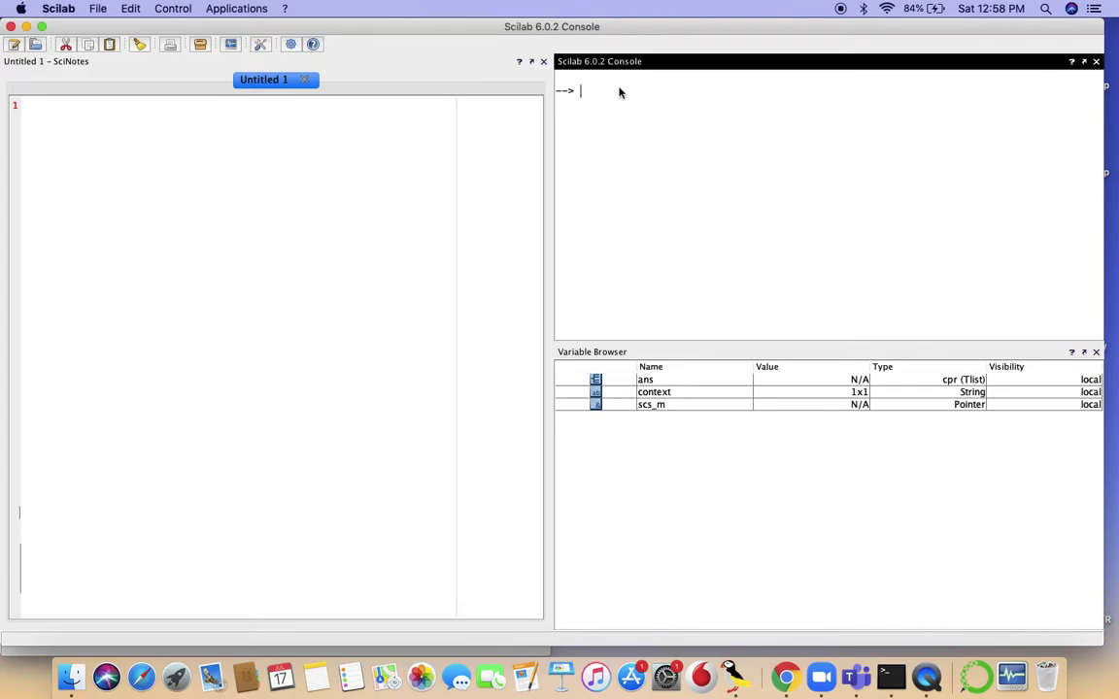
# Step: Create Velocity.time = linspace(1,100,100)' in the console
pyautogui.write('Velocity.time = linspace()1,100,100')
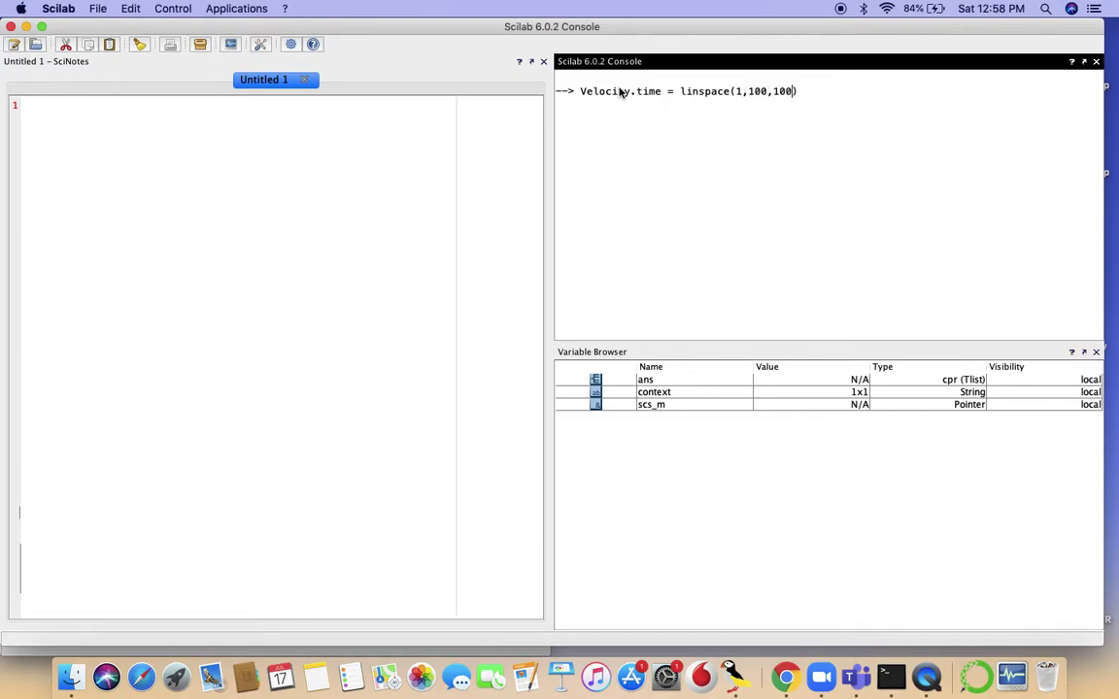
pyautogui.press('Right')
pyautogui.write("'")
pyautogui.press('Return')
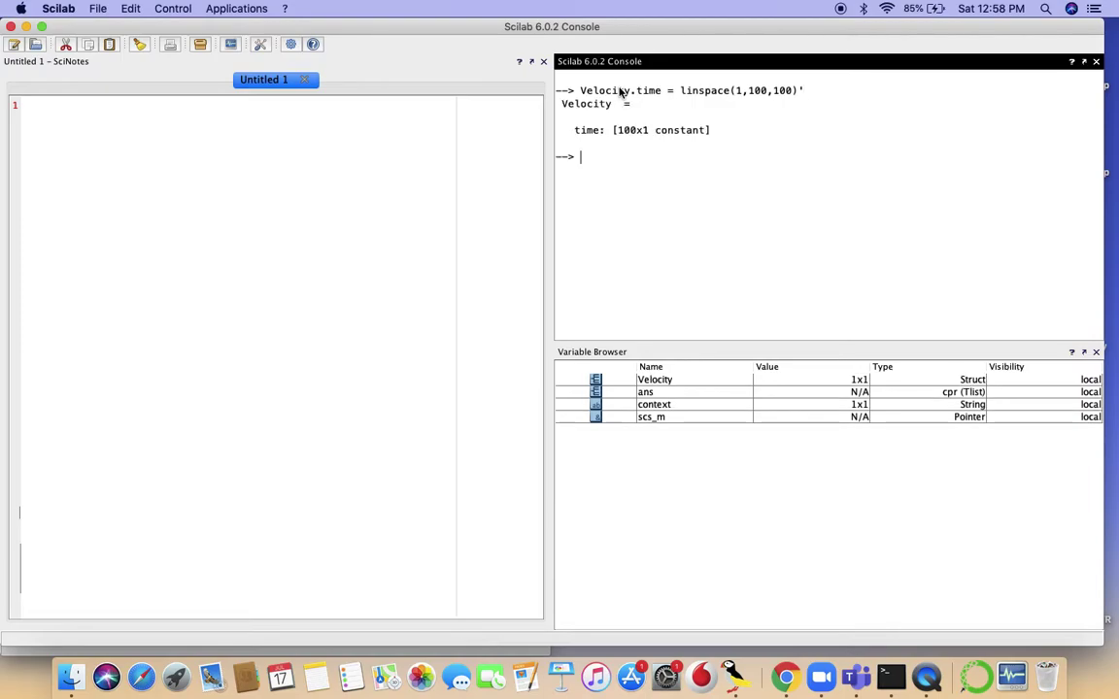
# Step: Create Velocity.values = linspace(1,100,100)' in the console
pyautogui.write('Velocity.vlaues')
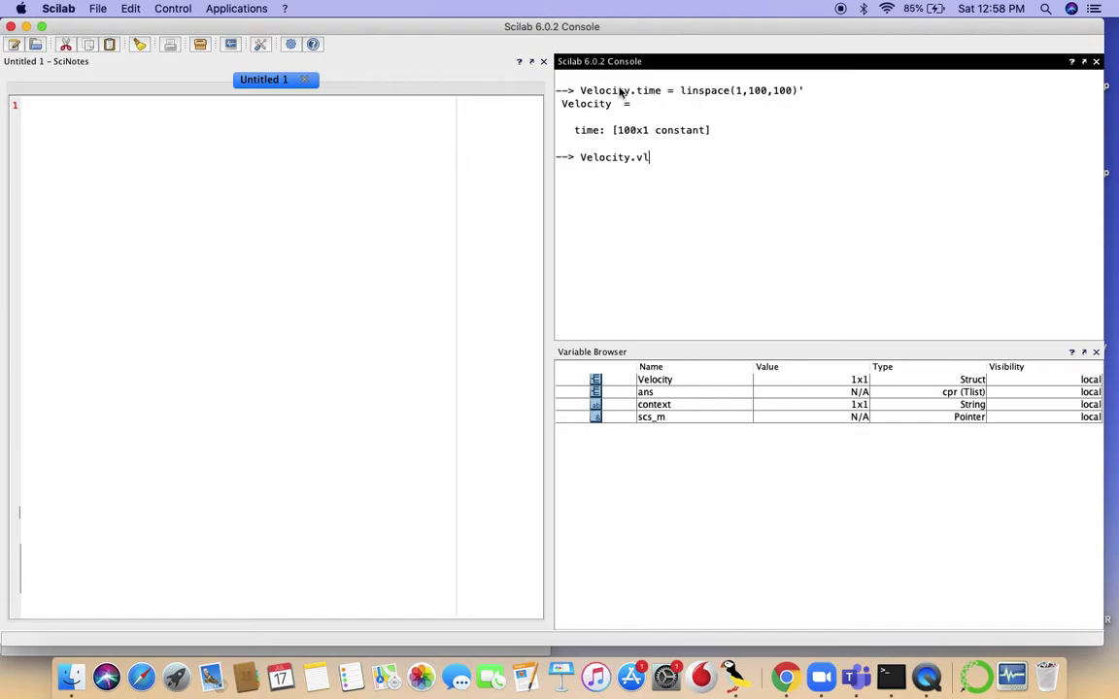
pyautogui.press('BackSpace')
pyautogui.press('BackSpace')
pyautogui.press('BackSpace')
pyautogui.press('BackSpace')
pyautogui.write('alues')
pyautogui.write(' = linspace')
pyautogui.write('()')
pyautogui.write('1,100')
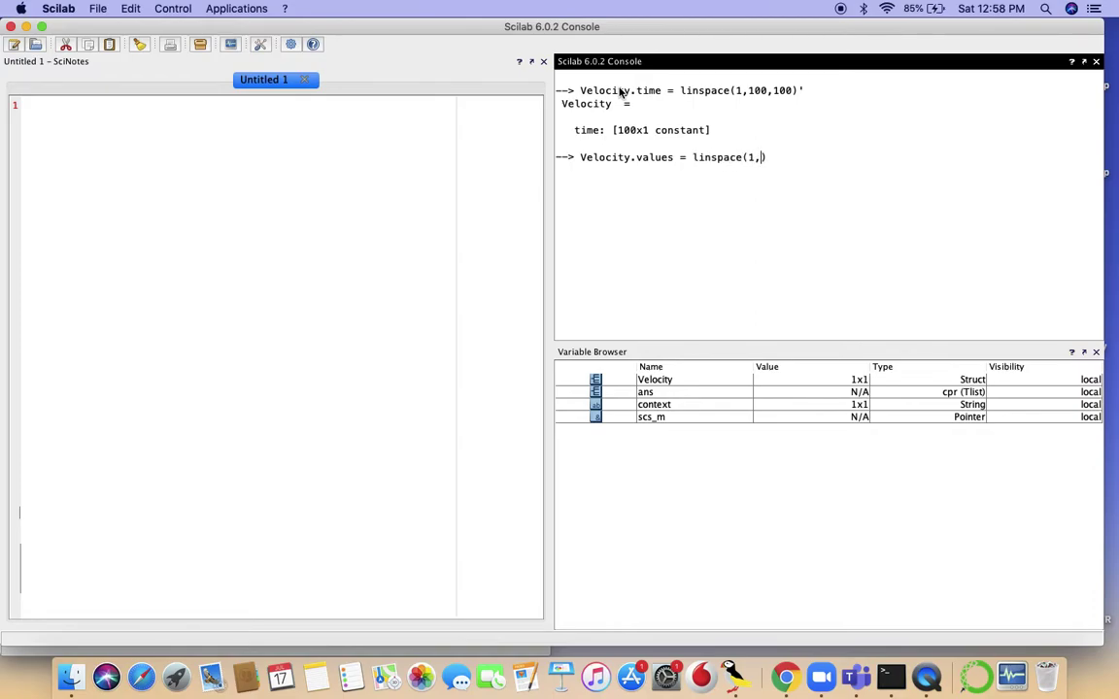
pyautogui.write(',100')
pyautogui.press('Return')
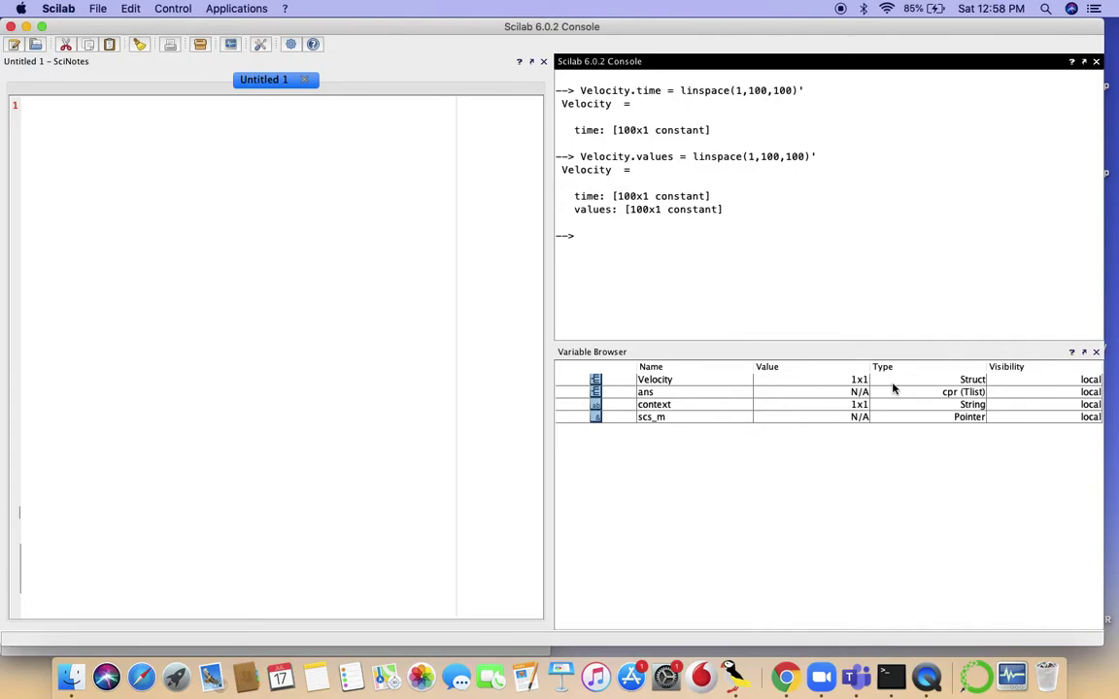
# Step: Inspect the Velocity variable in the Variable Browser
pyautogui.click(974, 388)
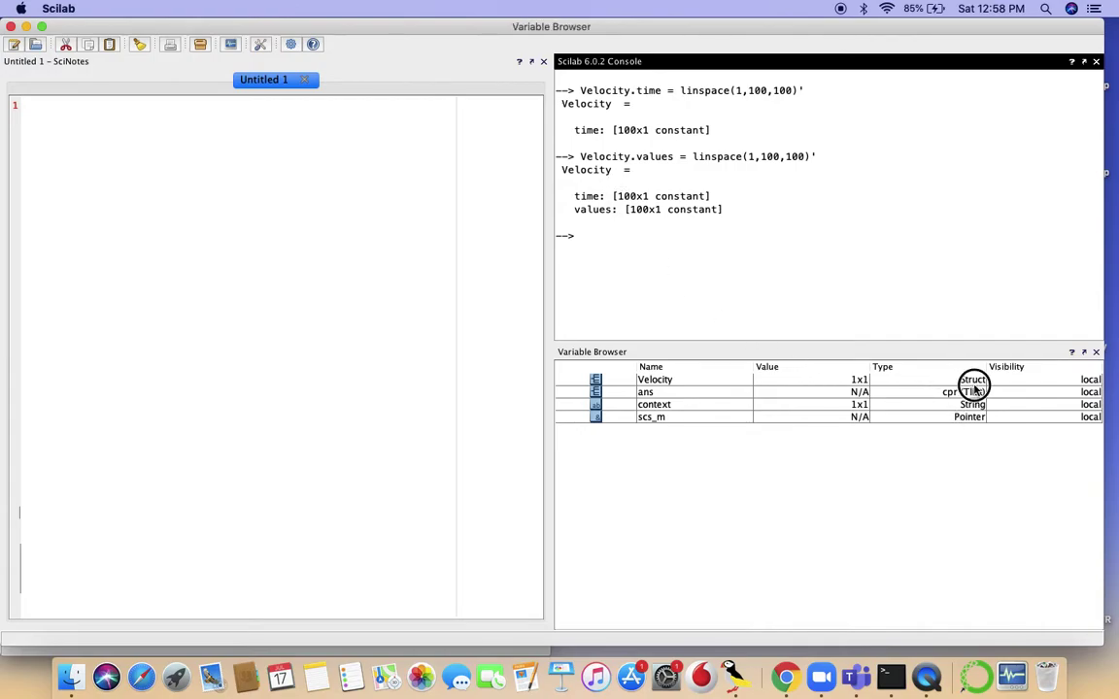
pyautogui.click(969, 379)
pyautogui.click(951, 391)
pyautogui.click(958, 381)
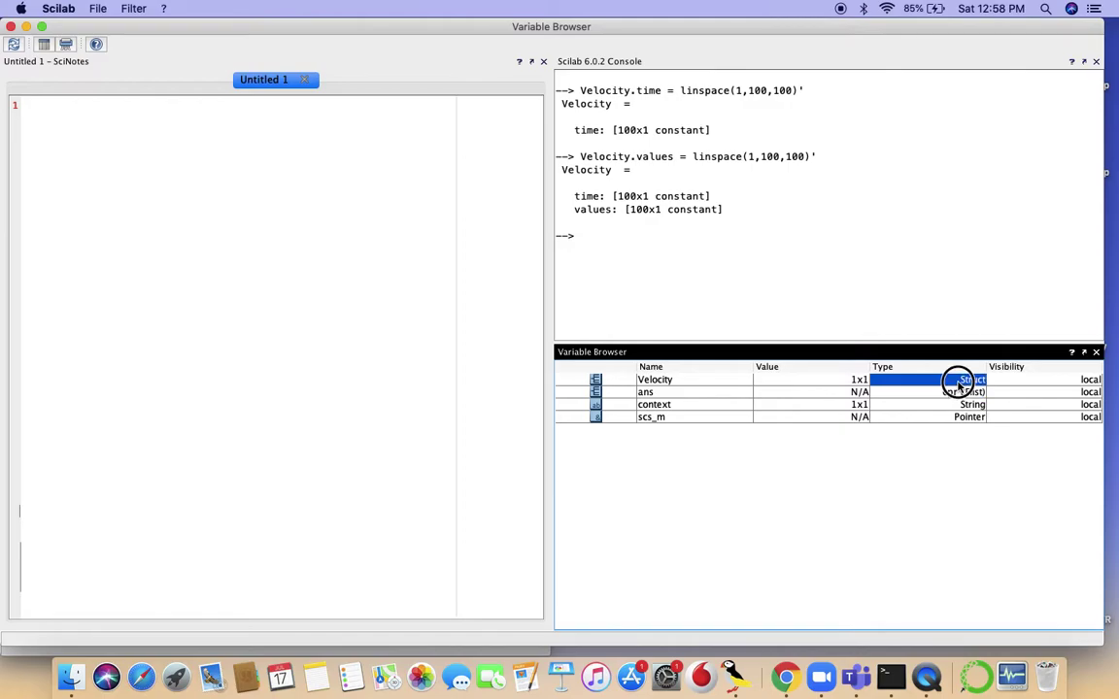
pyautogui.click(889, 316)
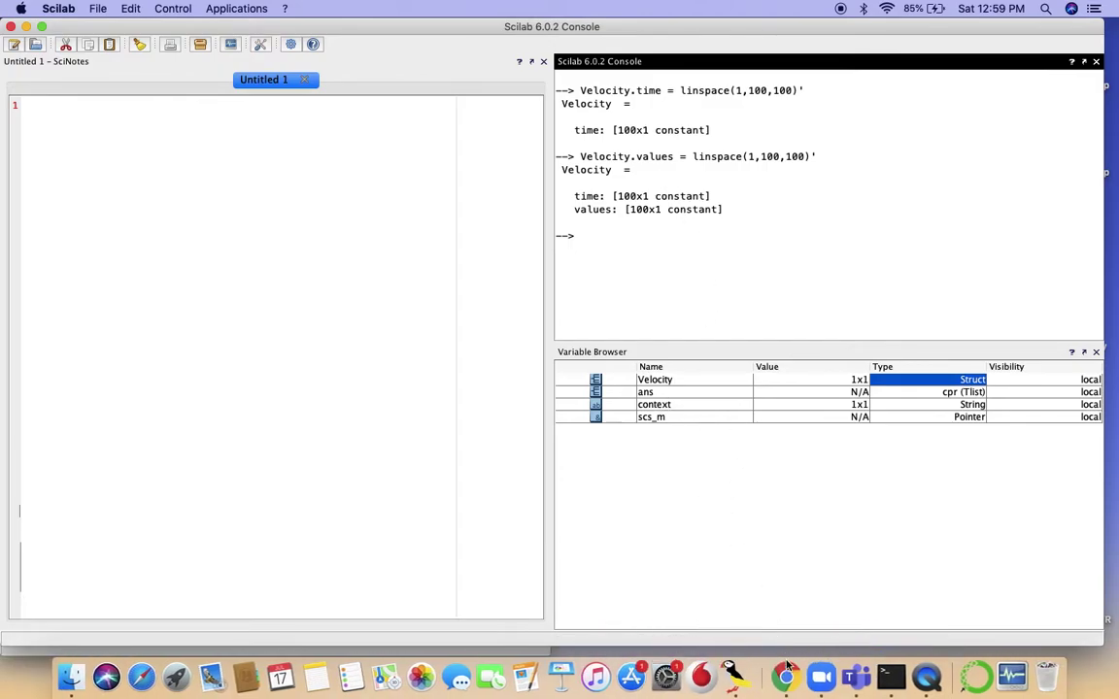
# Step: Bring the untitled Xcos diagram back to the front via the Scilab dock menu
pyautogui.rightClick(735, 658)
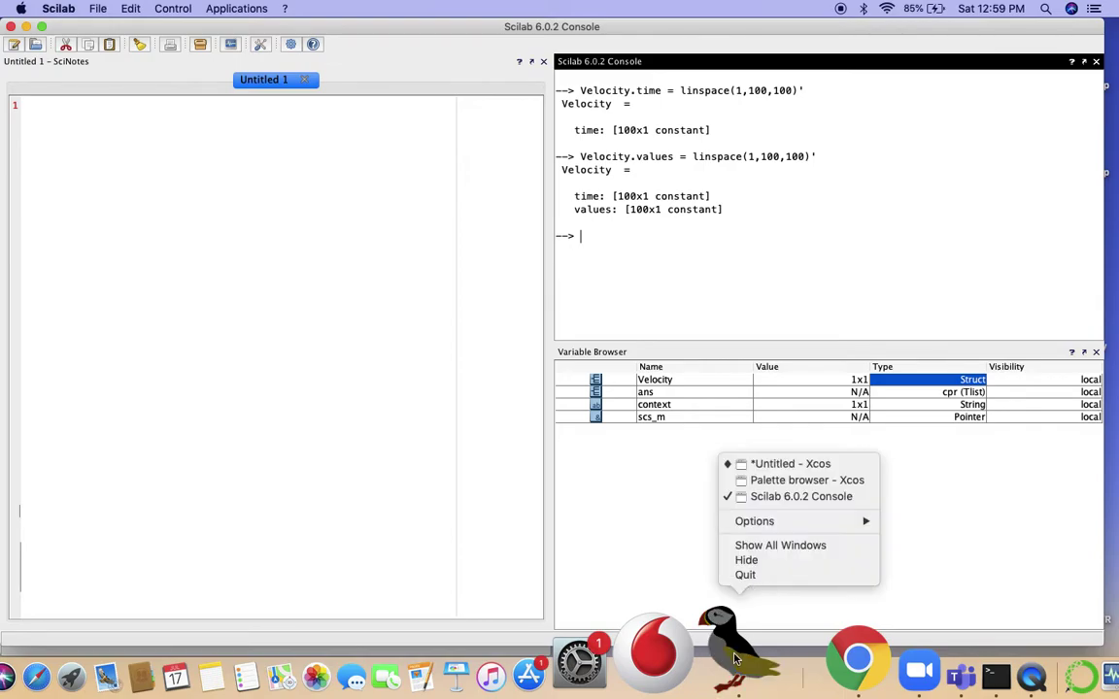
pyautogui.click(779, 464)
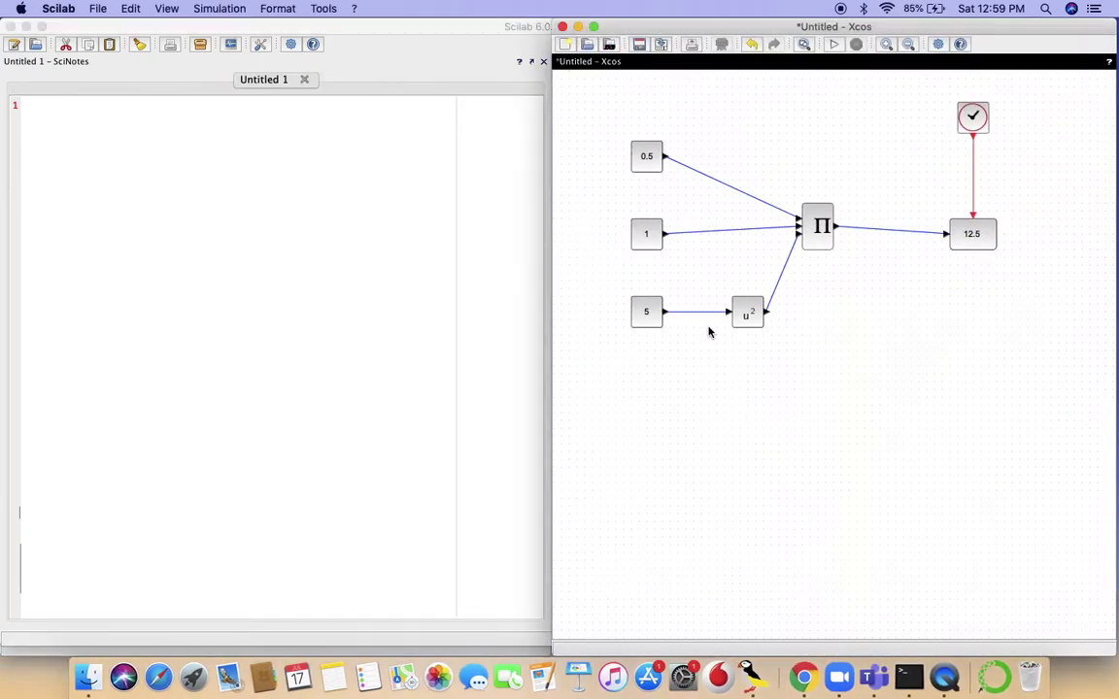
pyautogui.click(642, 313)
# Step: Replace the constant 5 with a FROMWSB From workspace block reading variable Velocity
pyautogui.rightClick(642, 314)
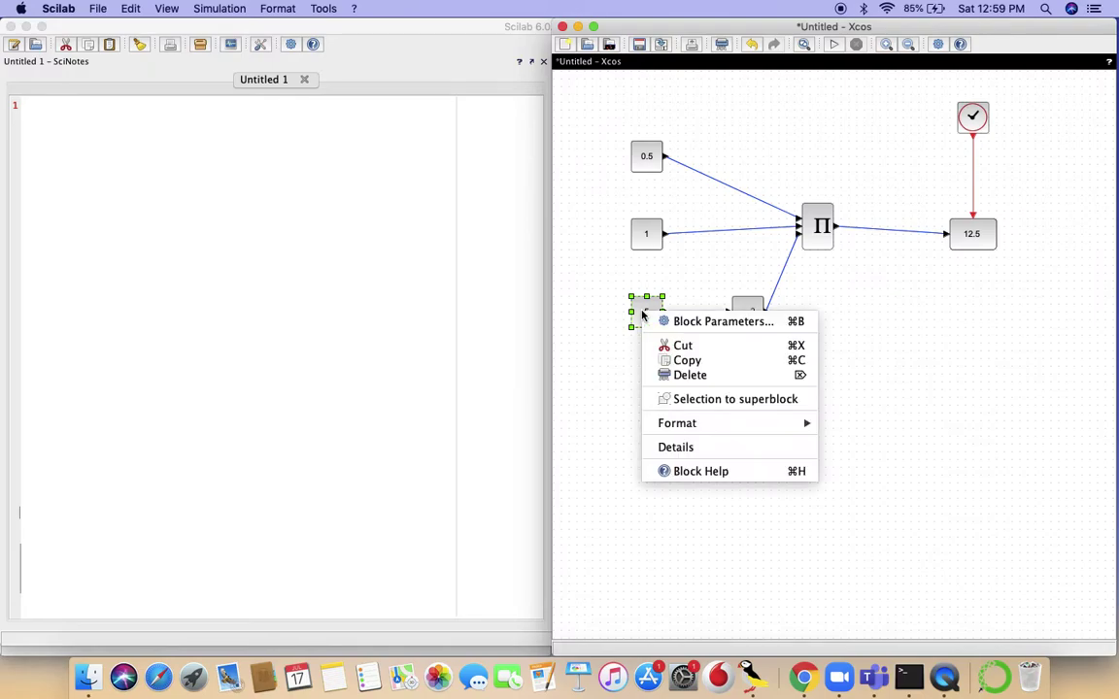
pyautogui.click(684, 376)
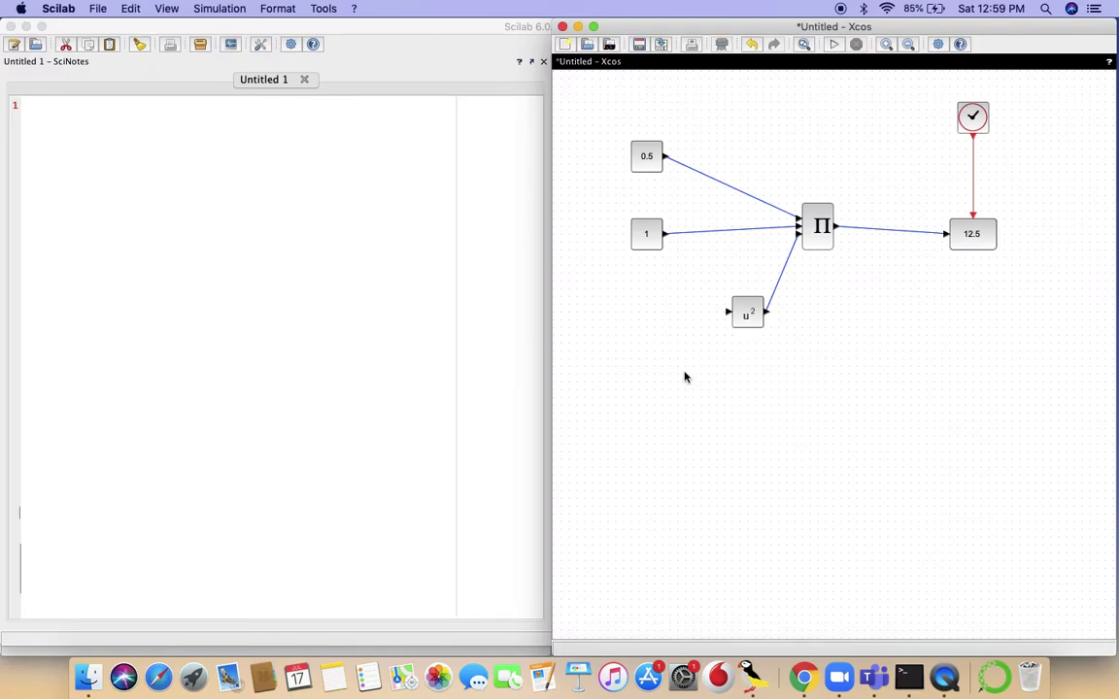
pyautogui.rightClick(750, 680)
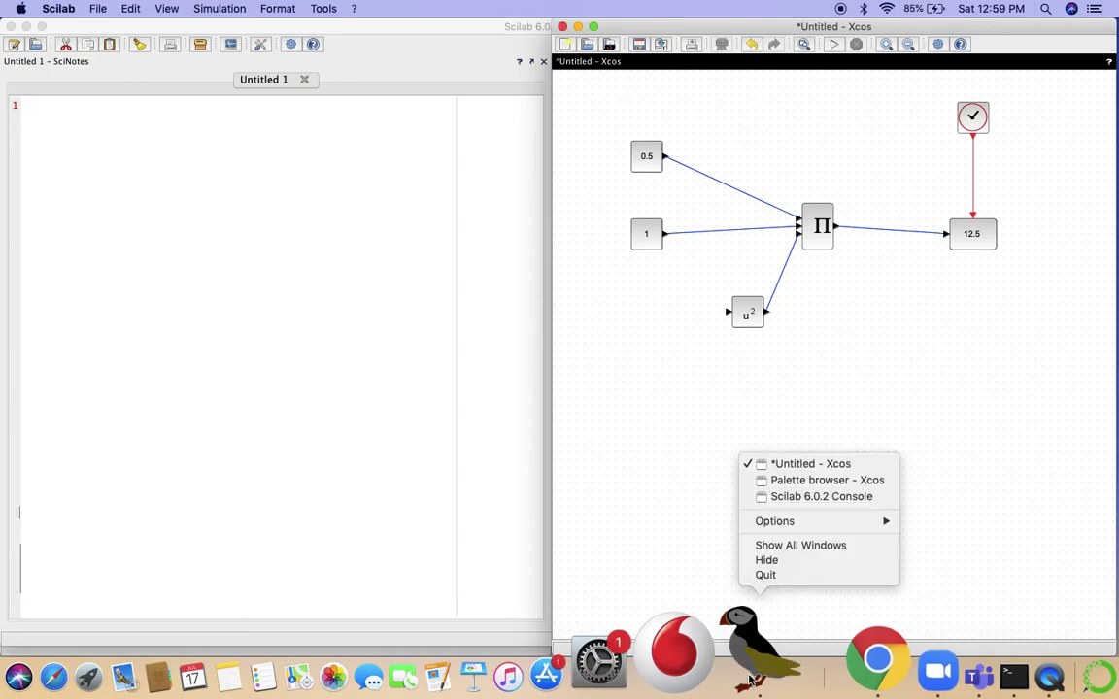
pyautogui.click(813, 481)
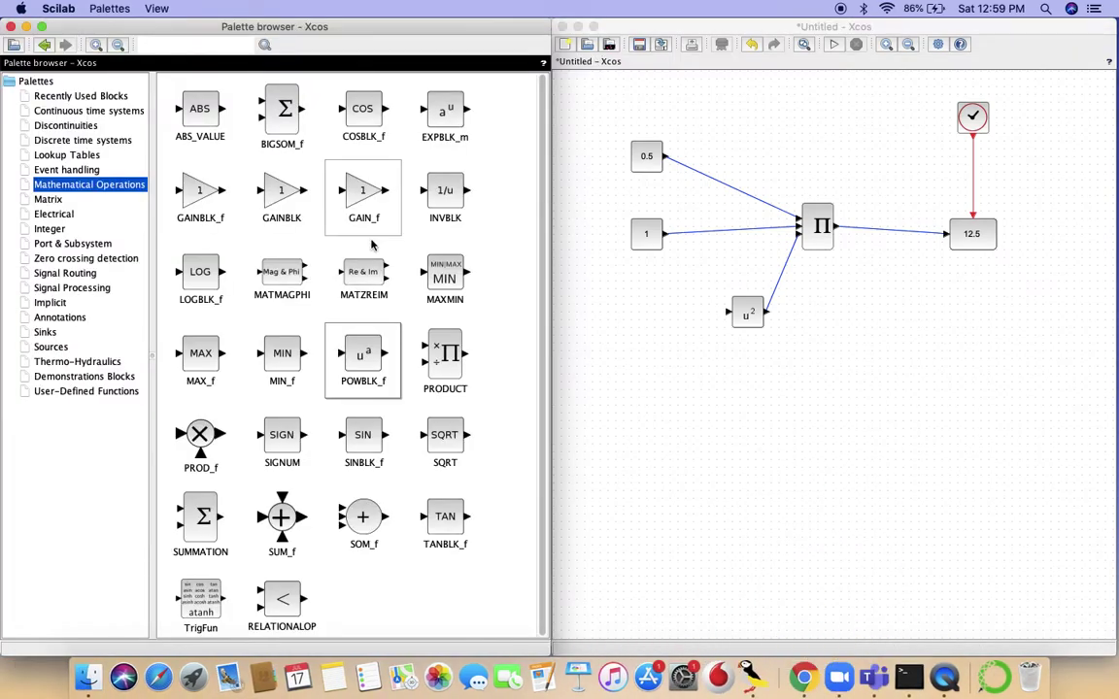
pyautogui.click(68, 348)
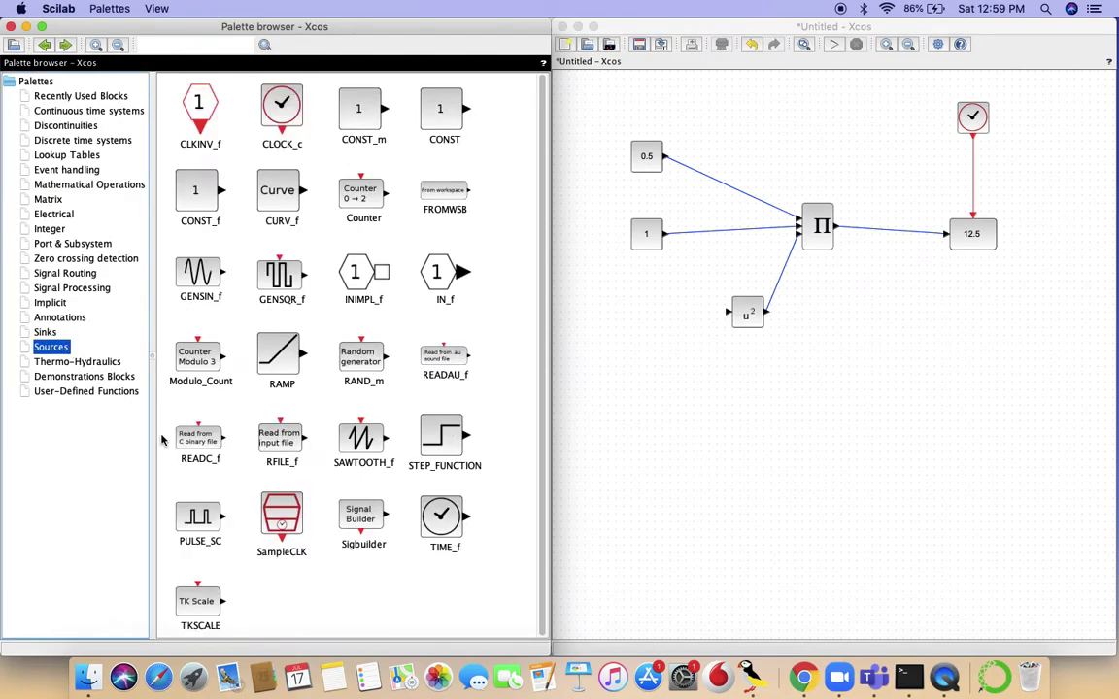
pyautogui.click(447, 197)
pyautogui.moveTo(446, 197); pyautogui.dragTo(639, 309)
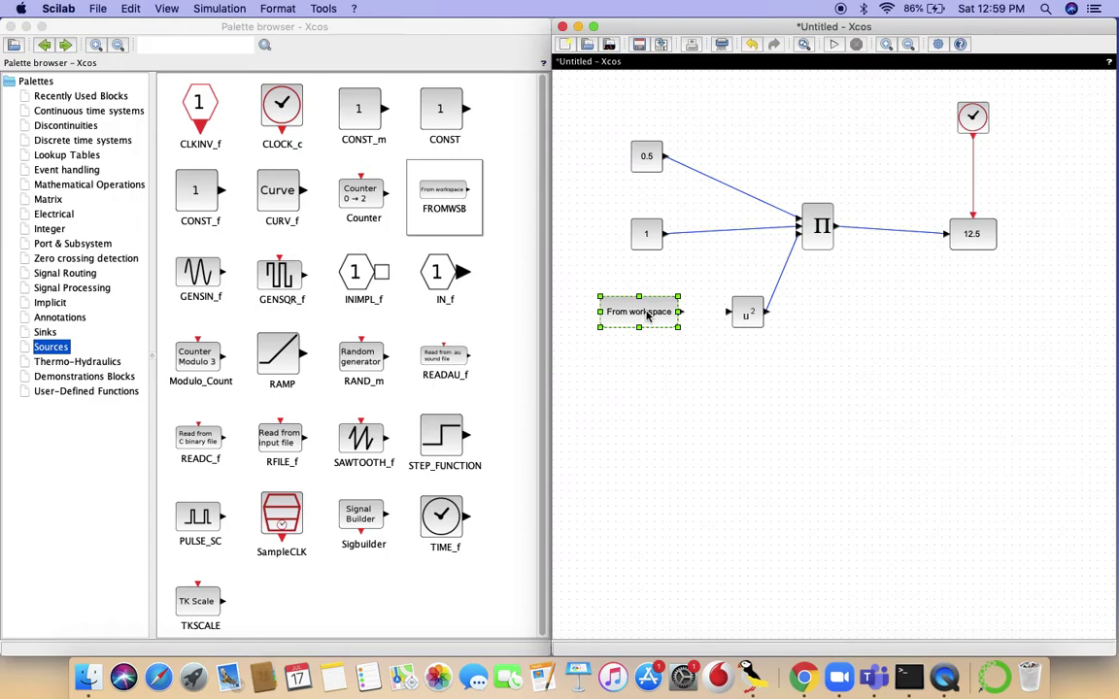
pyautogui.doubleClick(647, 315)
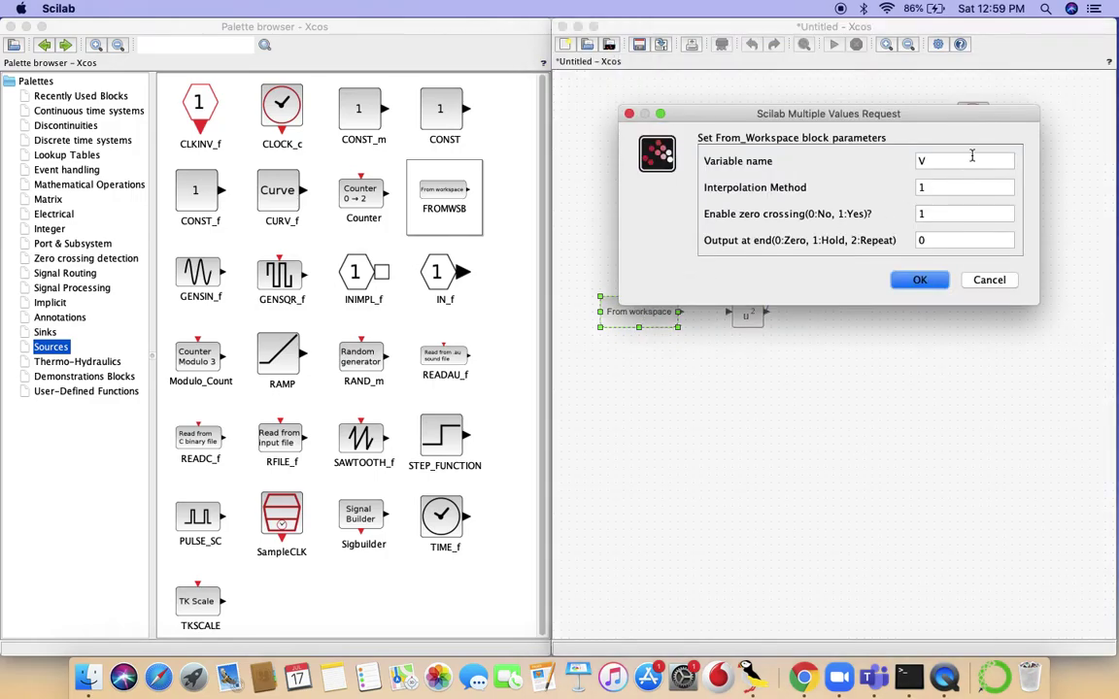
pyautogui.click(971, 155)
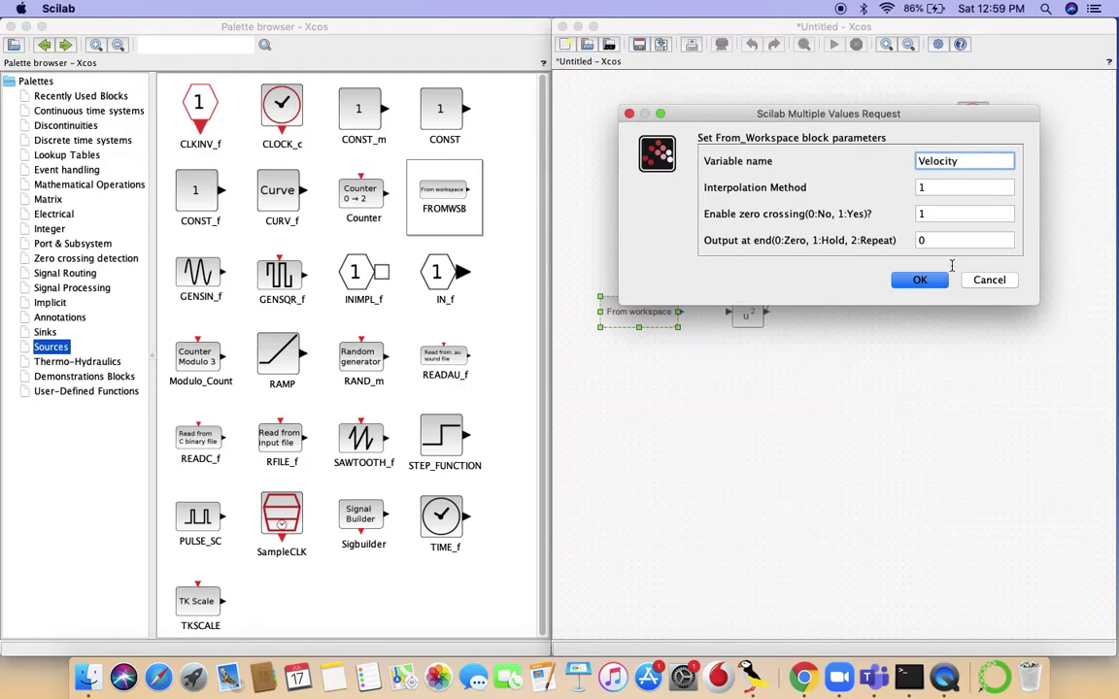
pyautogui.click(917, 282)
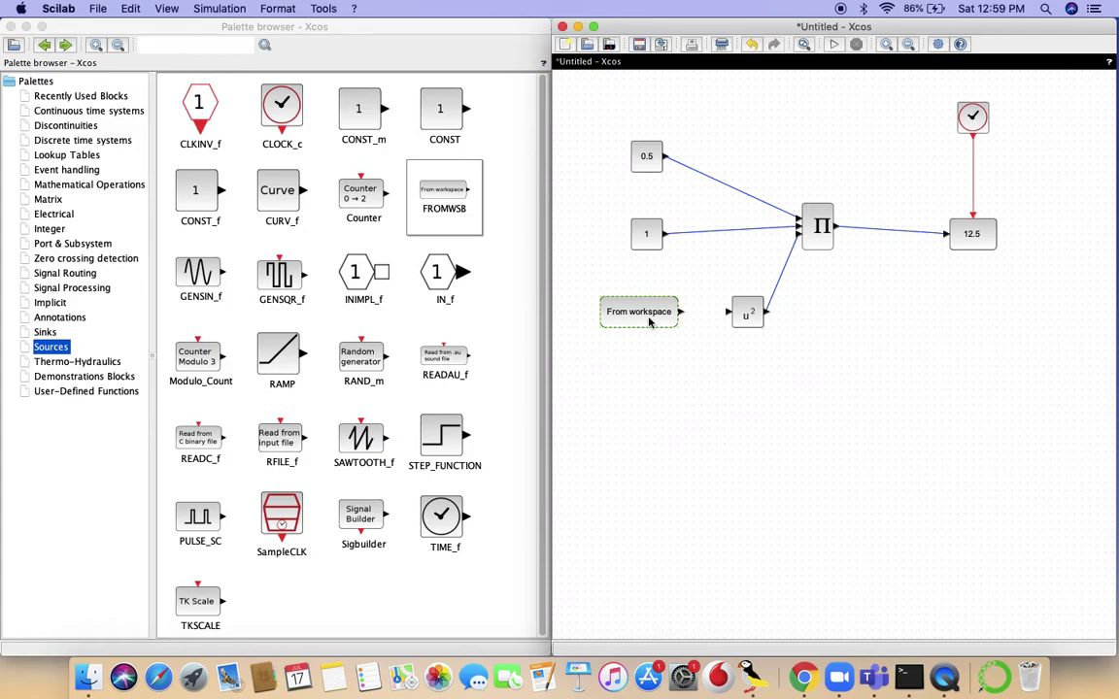
# Step: Move the Xcos window aside to check the Velocity output, then bring the diagram back
pyautogui.click(869, 30)
pyautogui.moveTo(869, 29); pyautogui.dragTo(288, 10)
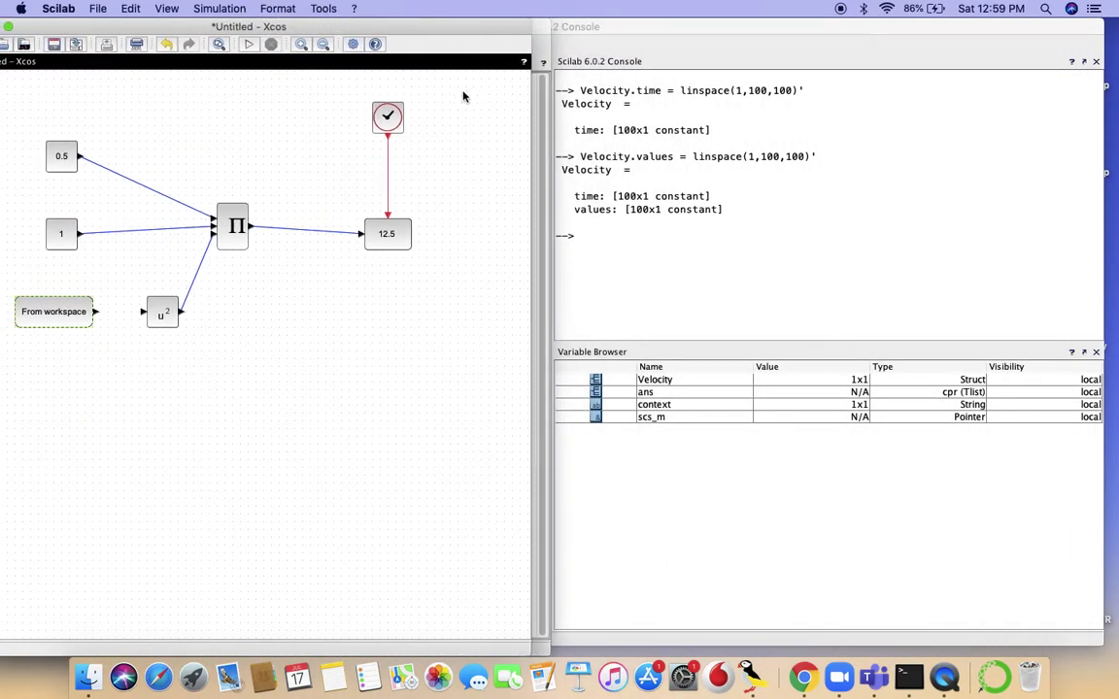
pyautogui.moveTo(567, 184); pyautogui.dragTo(626, 220)
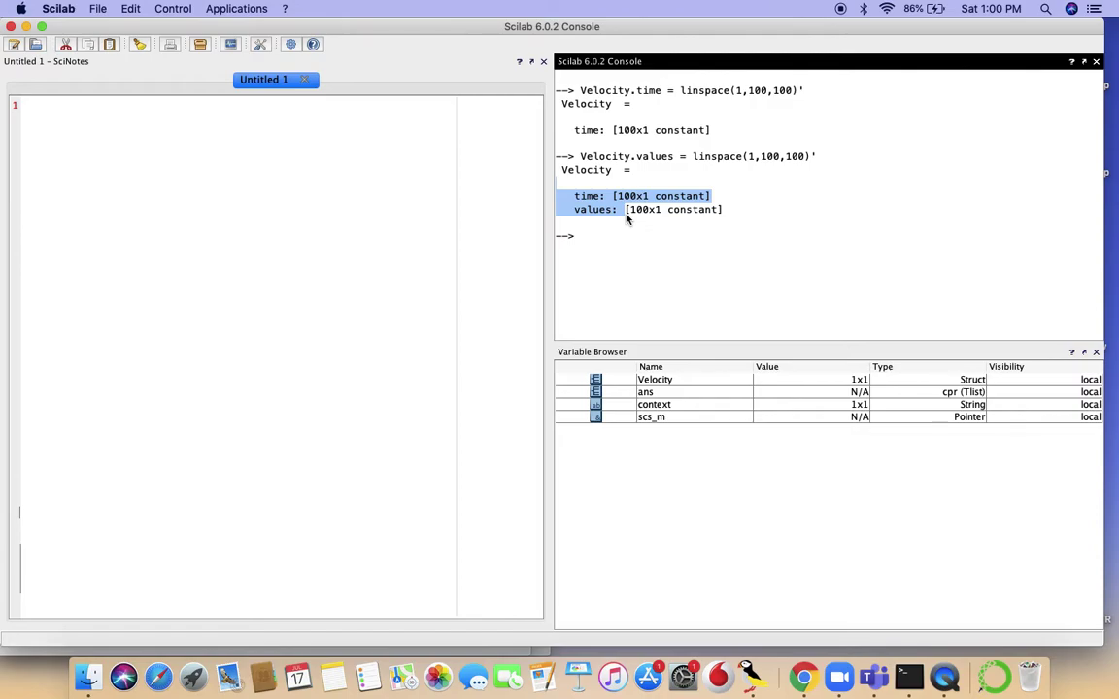
pyautogui.click(772, 300)
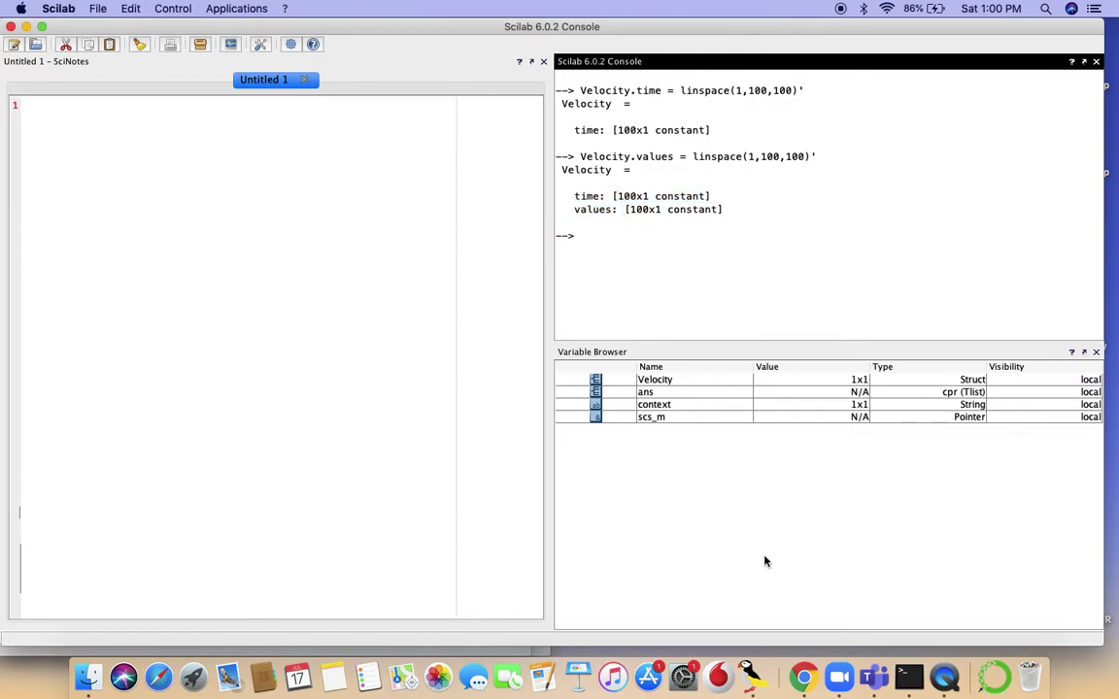
pyautogui.rightClick(756, 677)
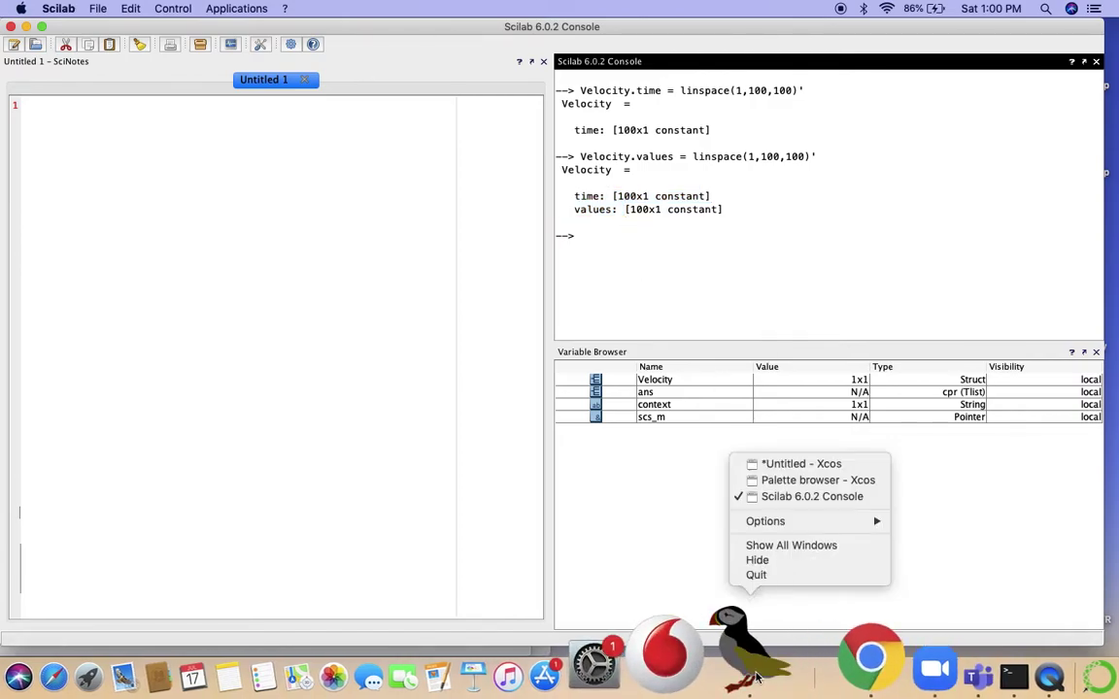
pyautogui.click(805, 465)
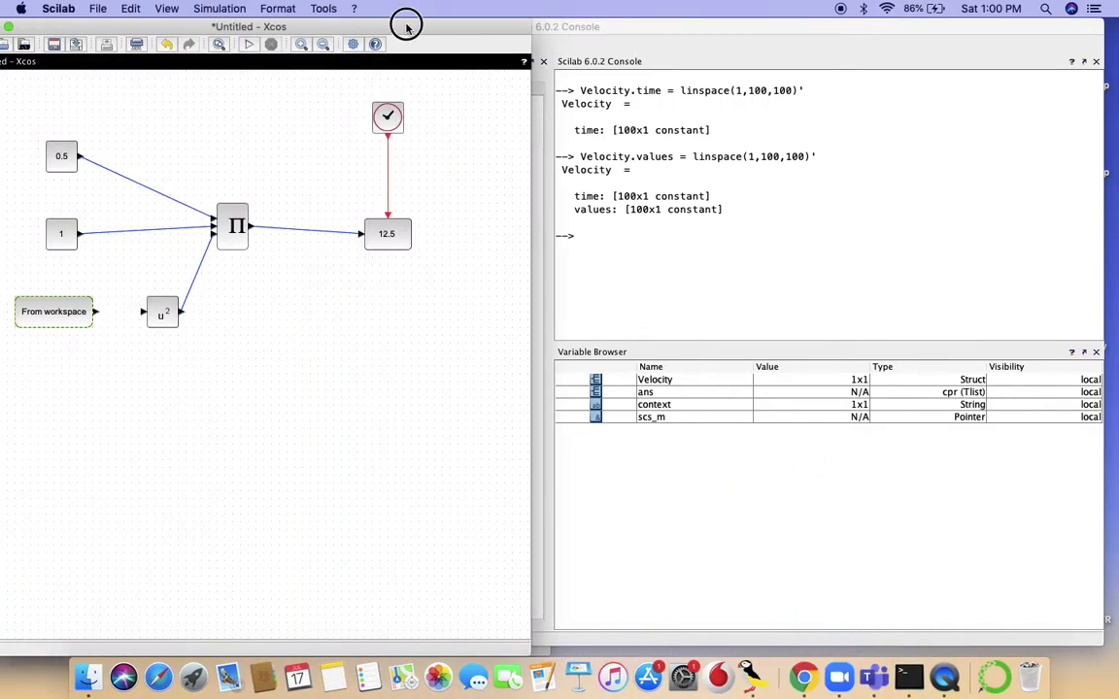
pyautogui.moveTo(407, 21); pyautogui.dragTo(1010, 21)
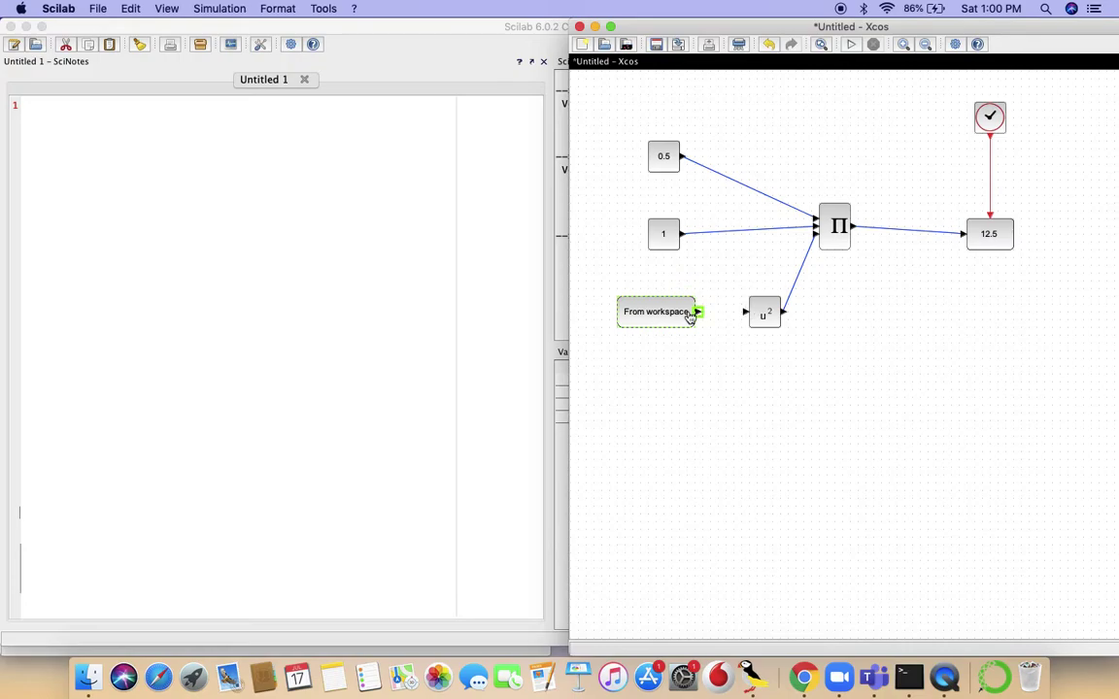
# Step: Link From workspace to the u² block and delete the 12.5 display block
pyautogui.moveTo(696, 312); pyautogui.dragTo(744, 313)
pyautogui.click(990, 242)
pyautogui.rightClick(990, 241)
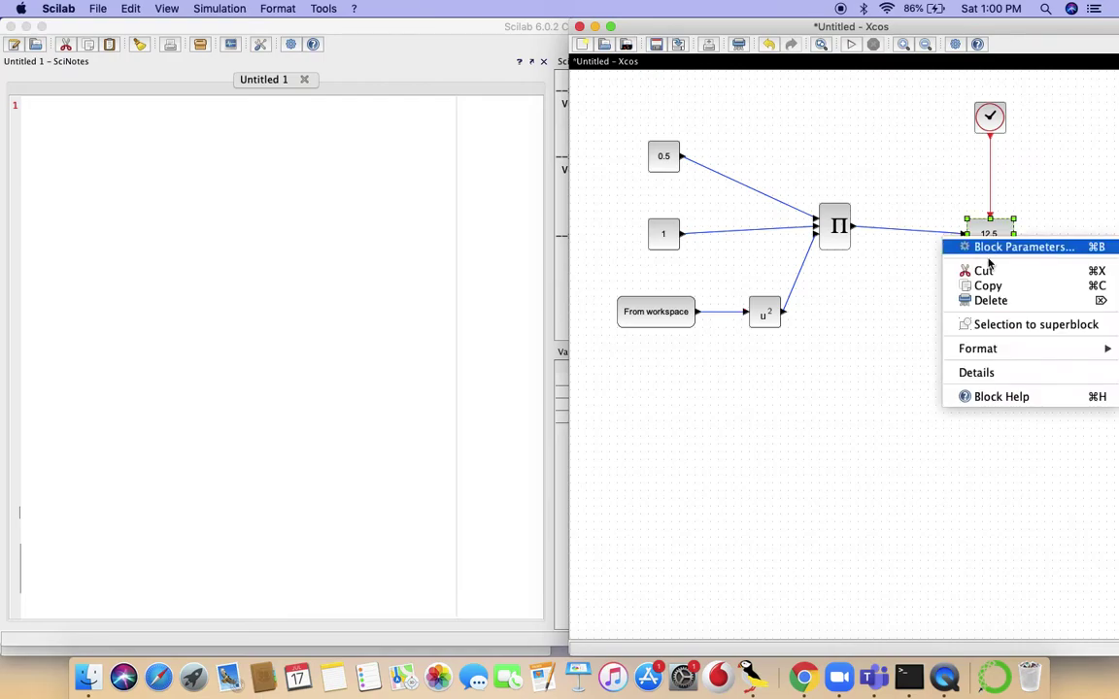
pyautogui.click(990, 301)
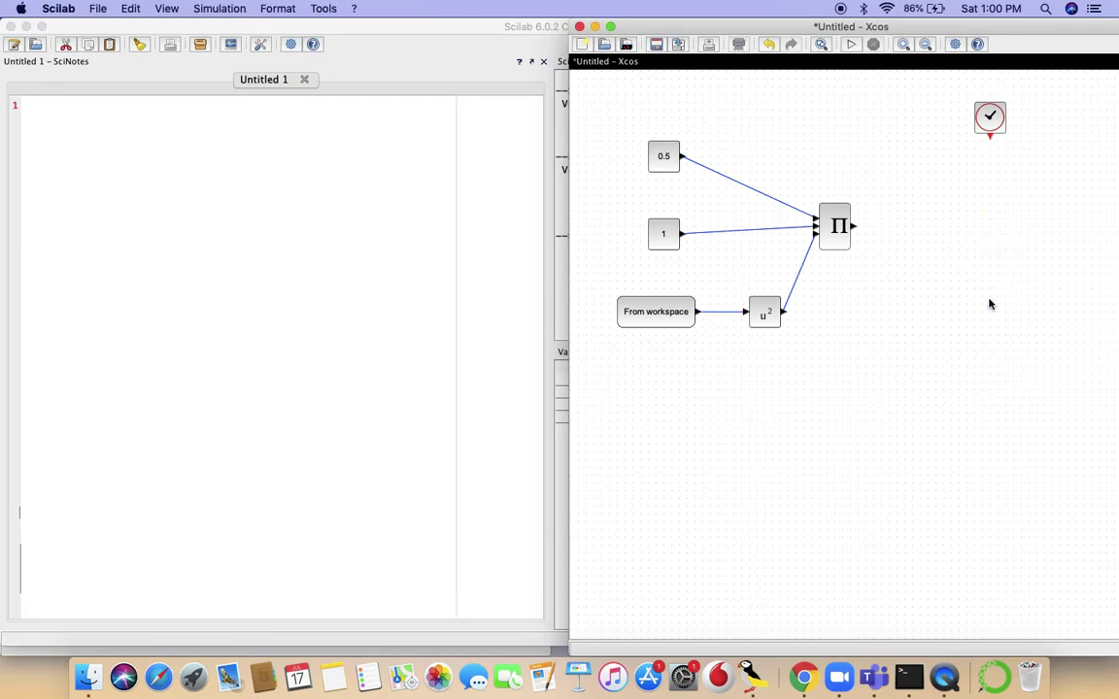
pyautogui.rightClick(764, 685)
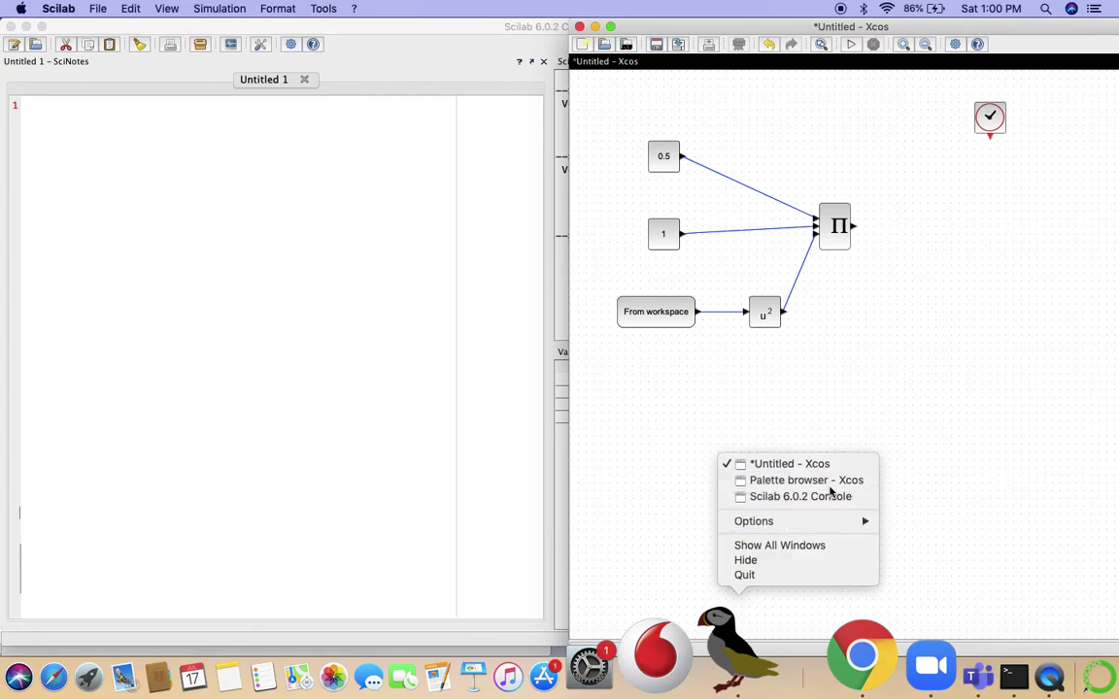
# Step: Add a CSCOPE scope from the Sinks palette and link the product output to it
pyautogui.click(767, 478)
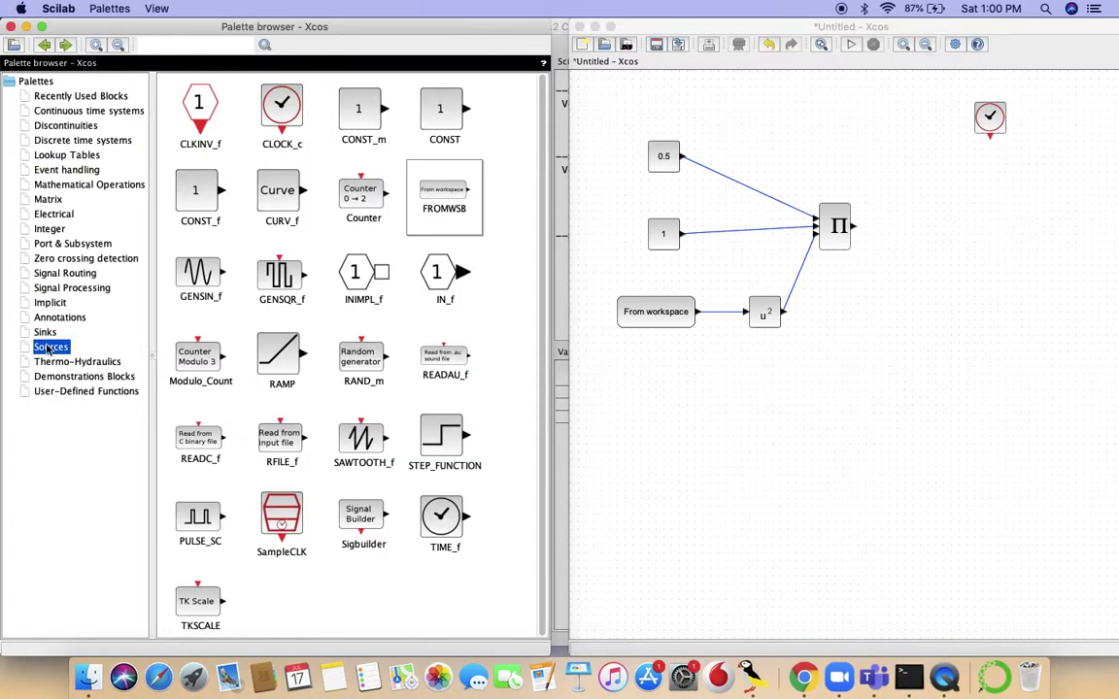
pyautogui.click(45, 333)
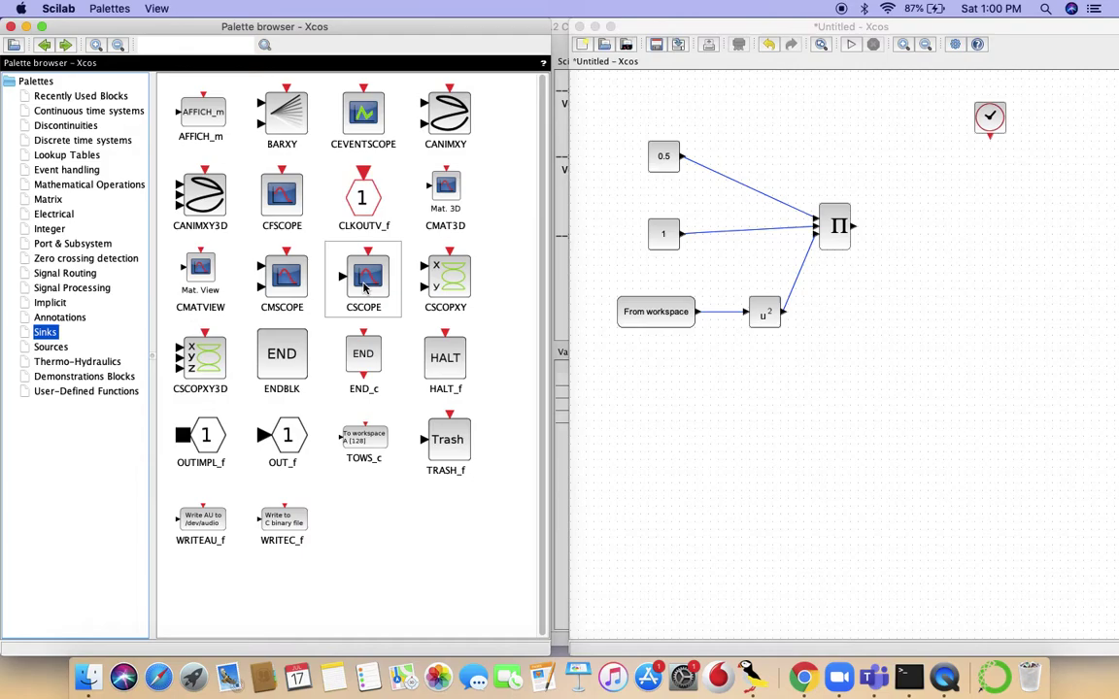
pyautogui.moveTo(365, 282); pyautogui.dragTo(986, 233)
pyautogui.moveTo(853, 226); pyautogui.dragTo(990, 138)
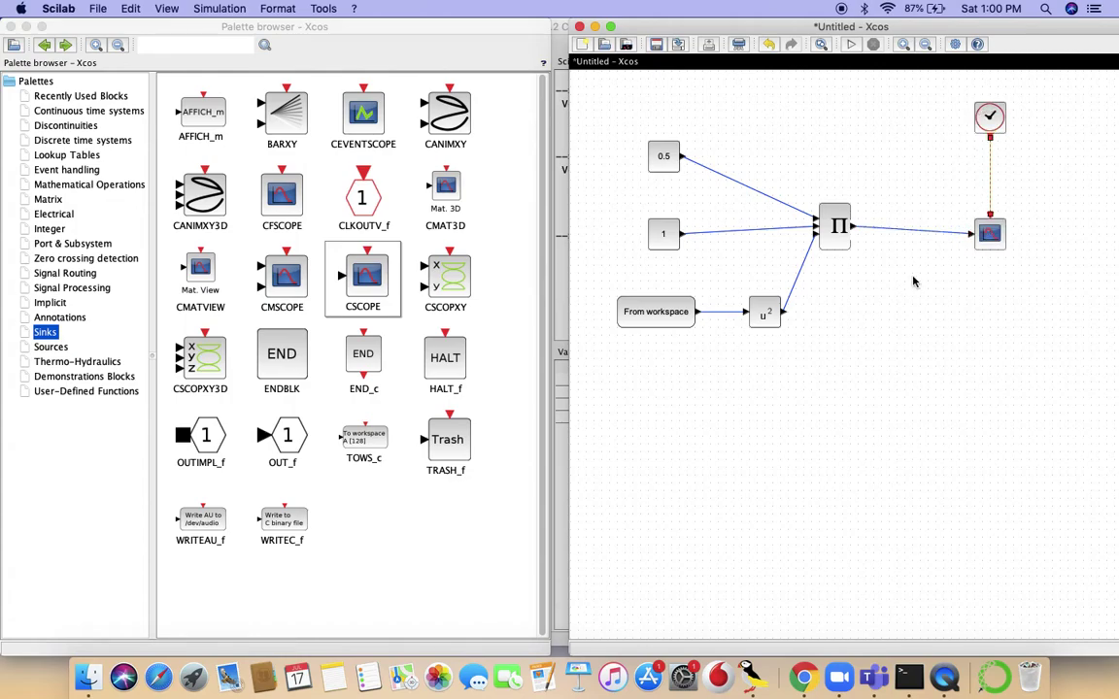
# Step: Reroute every link in the diagram into right-angled paths, then clear the selection
pyautogui.press('super+a')
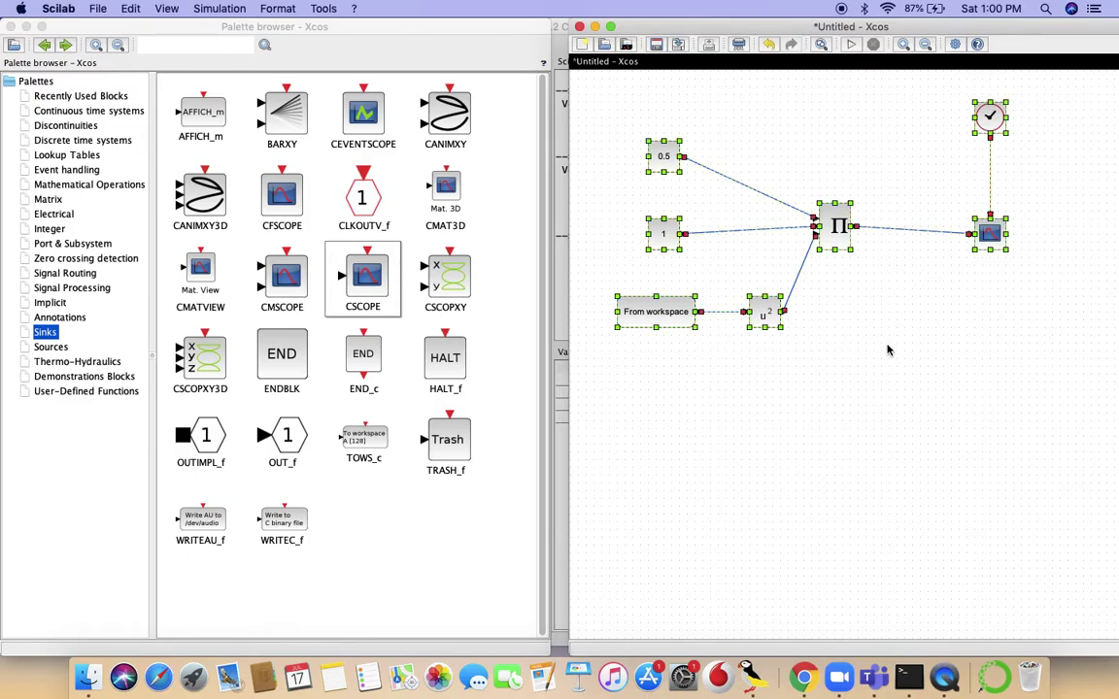
pyautogui.press('h')
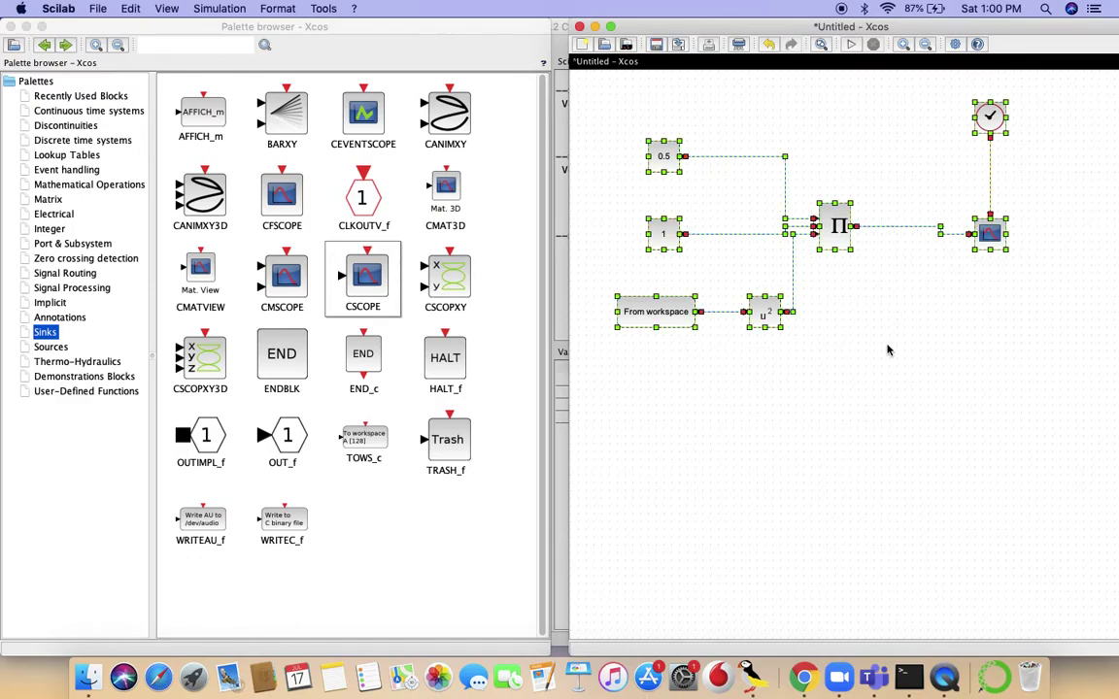
pyautogui.click(887, 350)
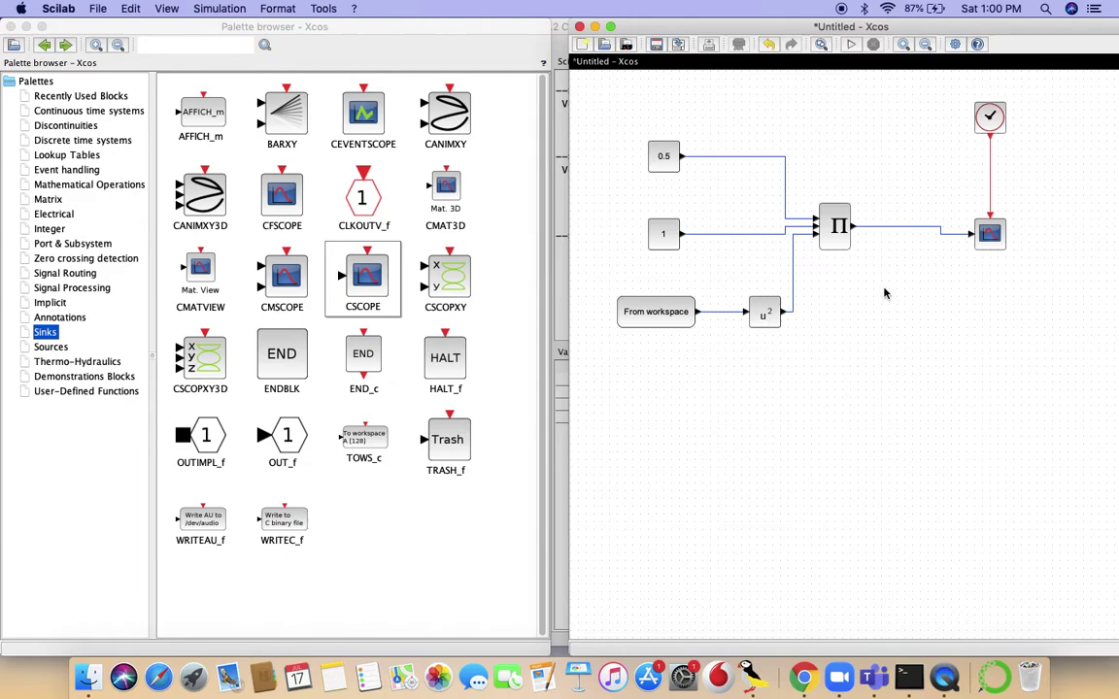
# Step: Reduce the simulation's final integration time from 1.0E05 to 100 in Setup
pyautogui.click(224, 10)
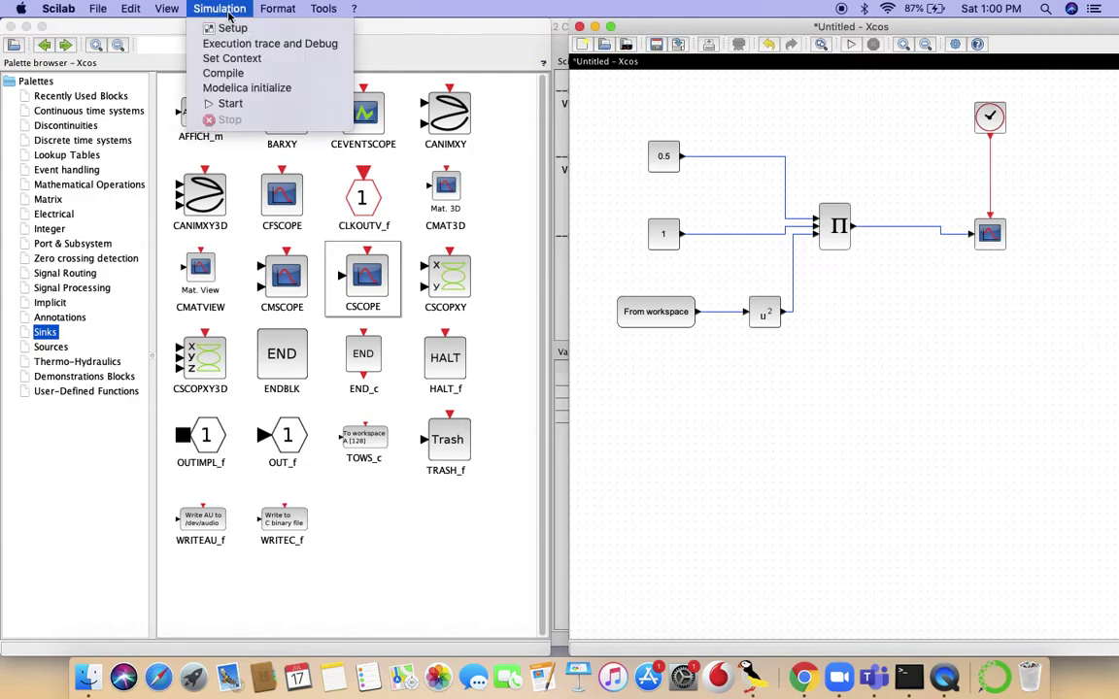
pyautogui.click(233, 29)
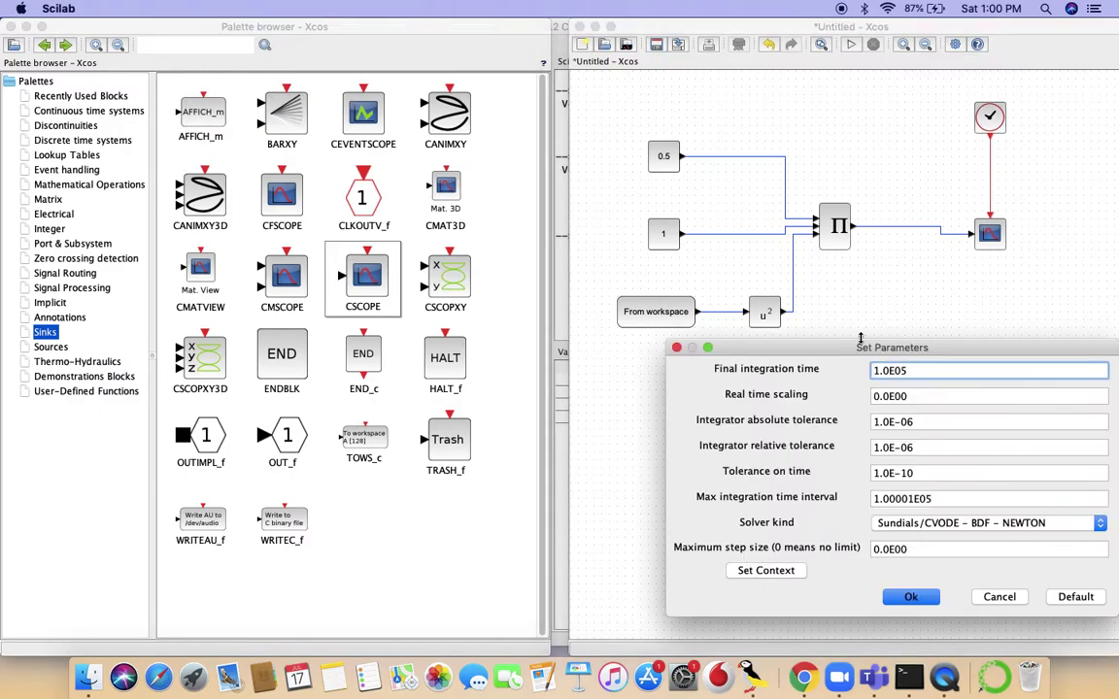
pyautogui.doubleClick(937, 370)
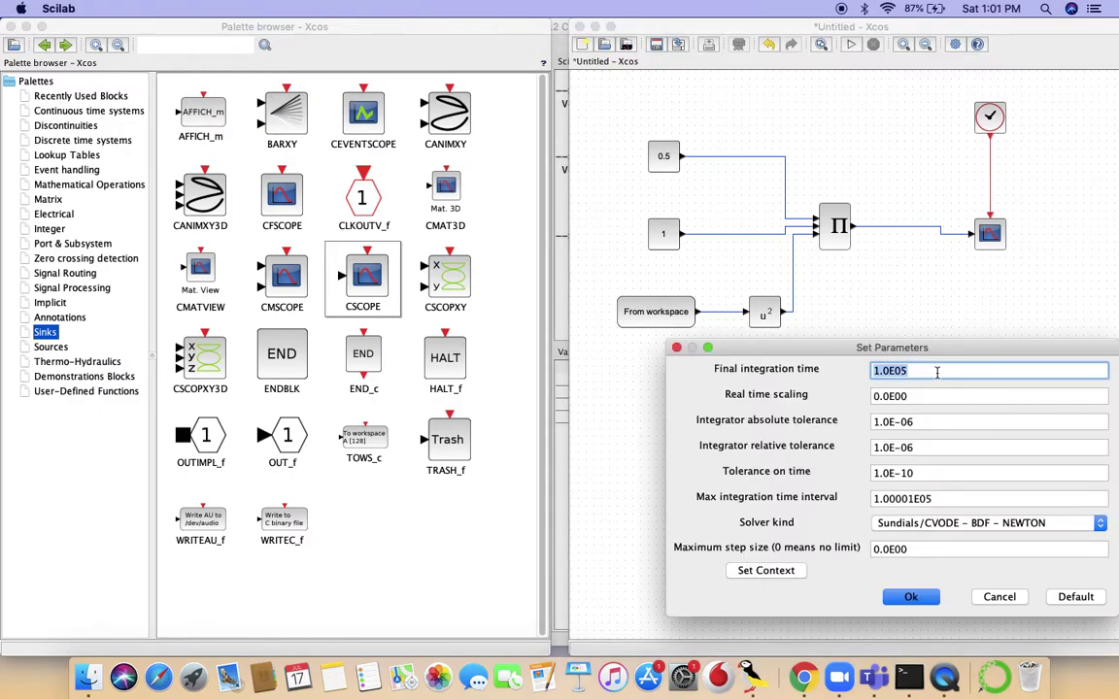
pyautogui.write('10')
pyautogui.click(913, 594)
# Step: Set the CSCOPE scope's refresh period to 100
pyautogui.doubleClick(1000, 231)
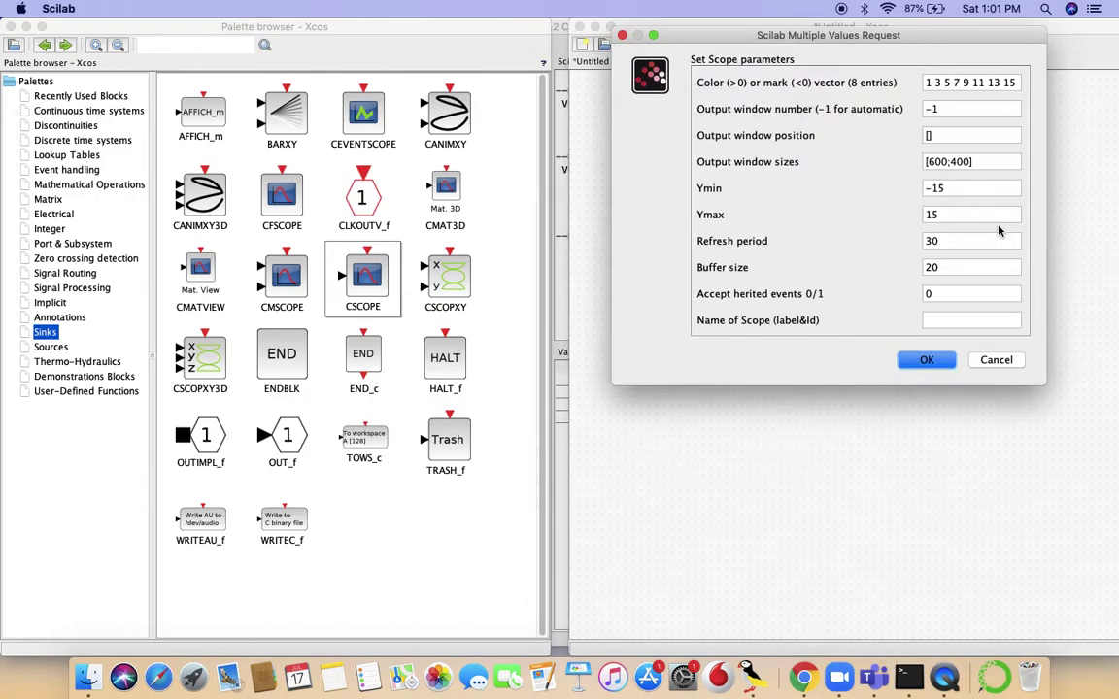
pyautogui.doubleClick(947, 239)
pyautogui.write('100')
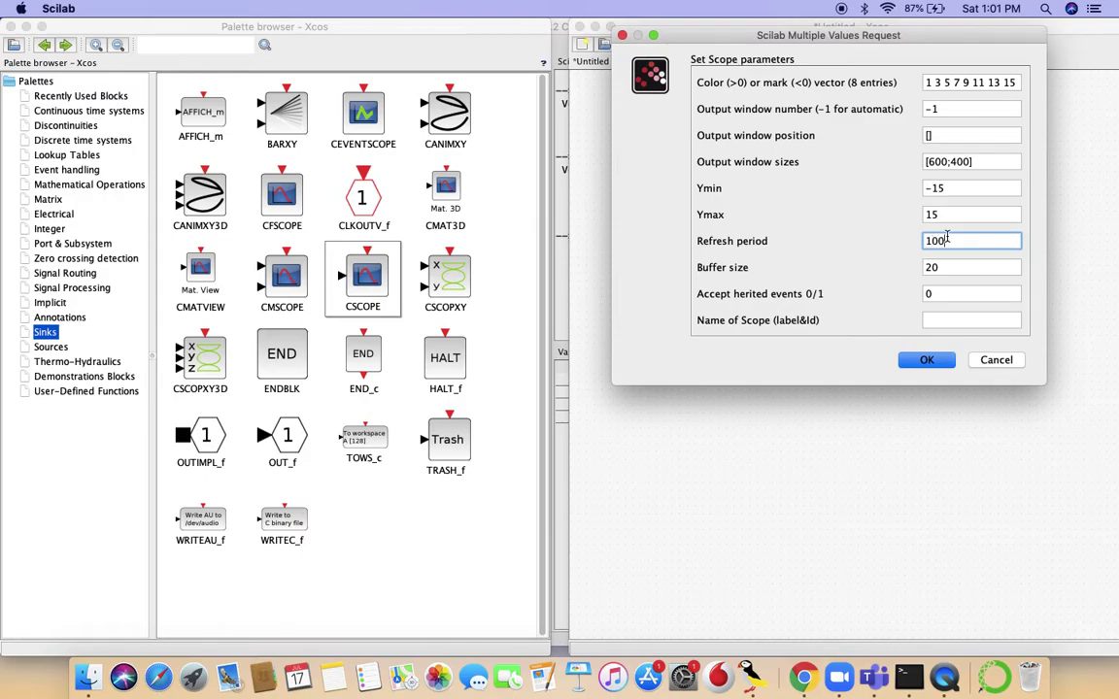
pyautogui.click(927, 362)
pyautogui.click(927, 361)
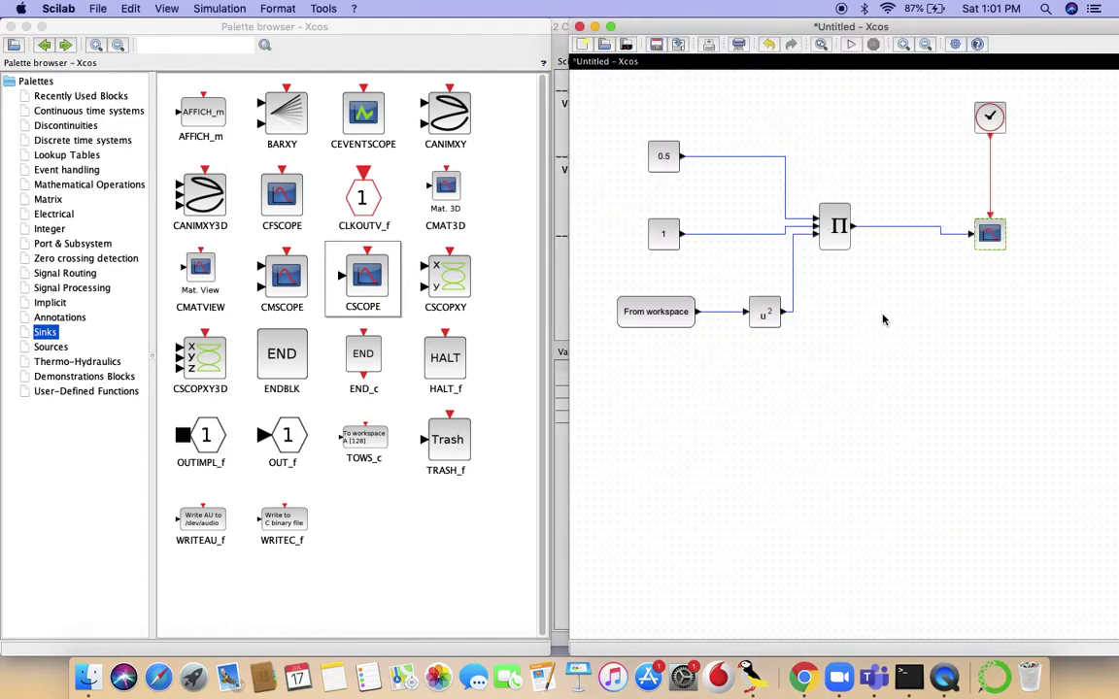
# Step: Run the simulation, rescale the plot to the full curve and maximize its window
pyautogui.click(853, 50)
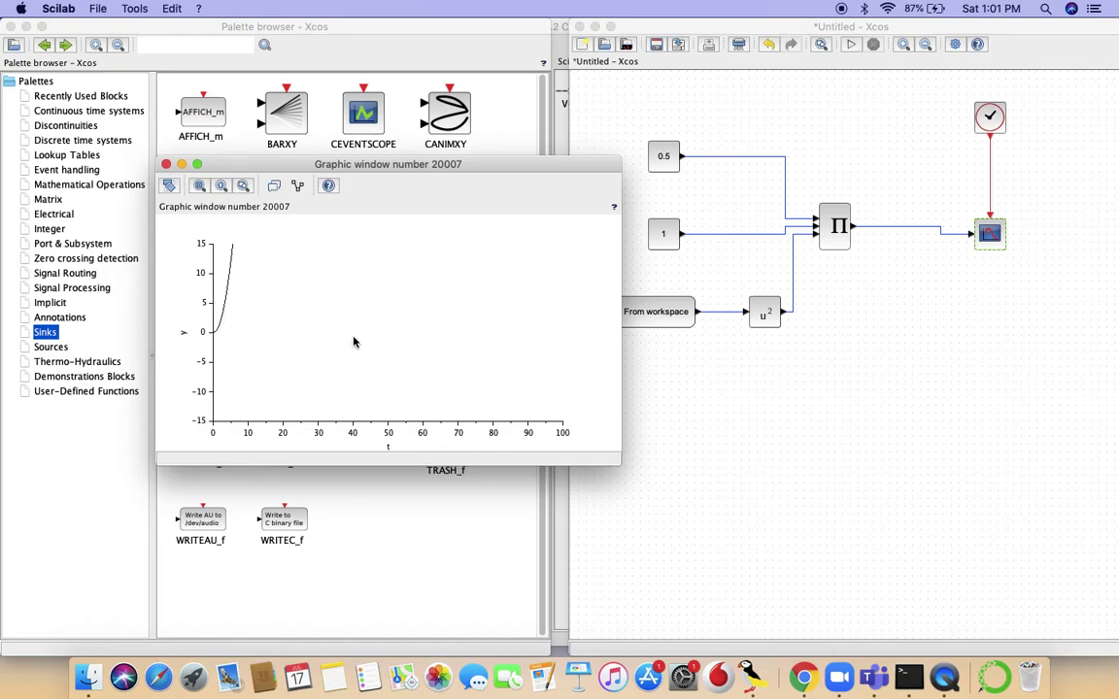
pyautogui.click(243, 186)
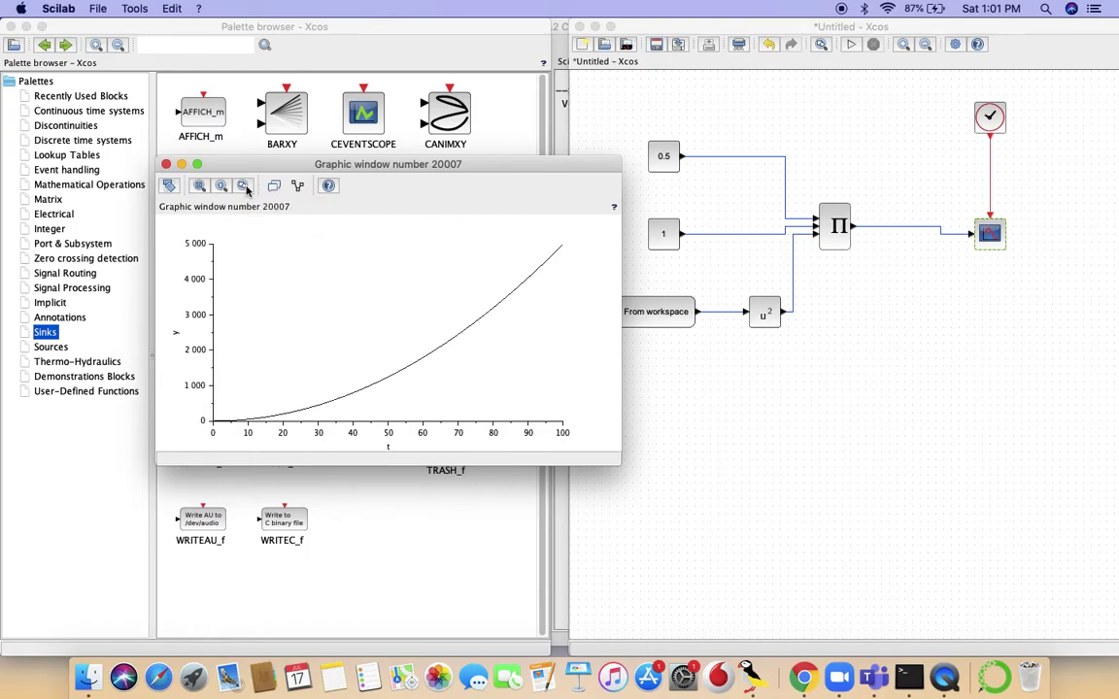
pyautogui.click(198, 165)
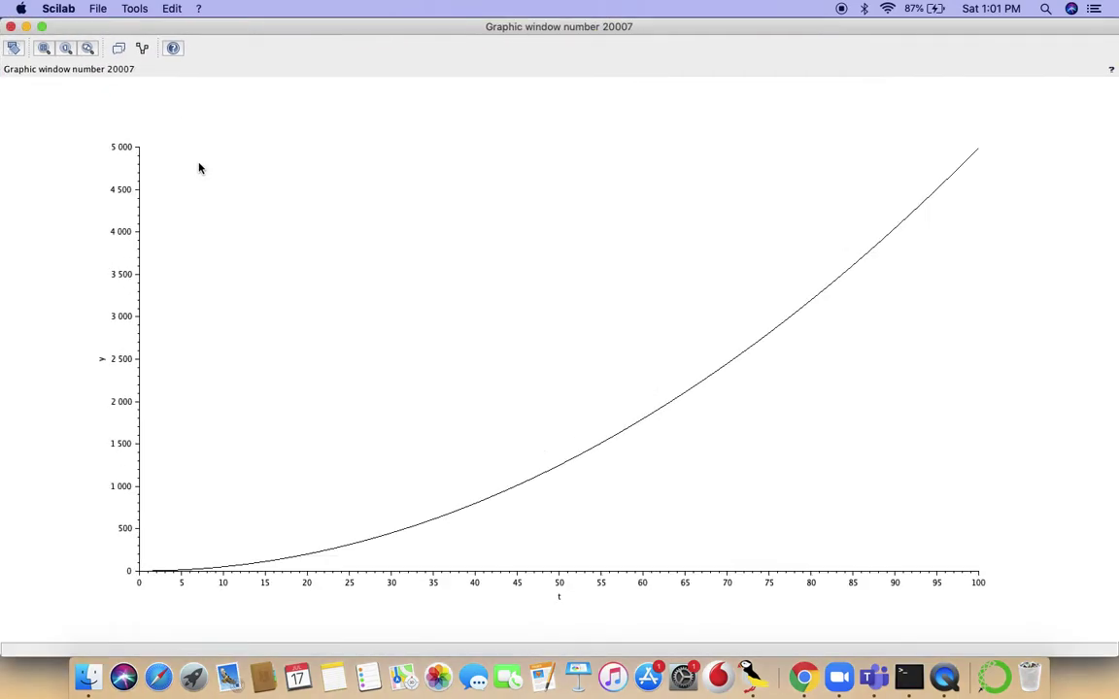
# Step: Label the y-axis 'Kinetic energy' and the x-axis 'Velocity', then close the plot window
pyautogui.doubleClick(102, 360)
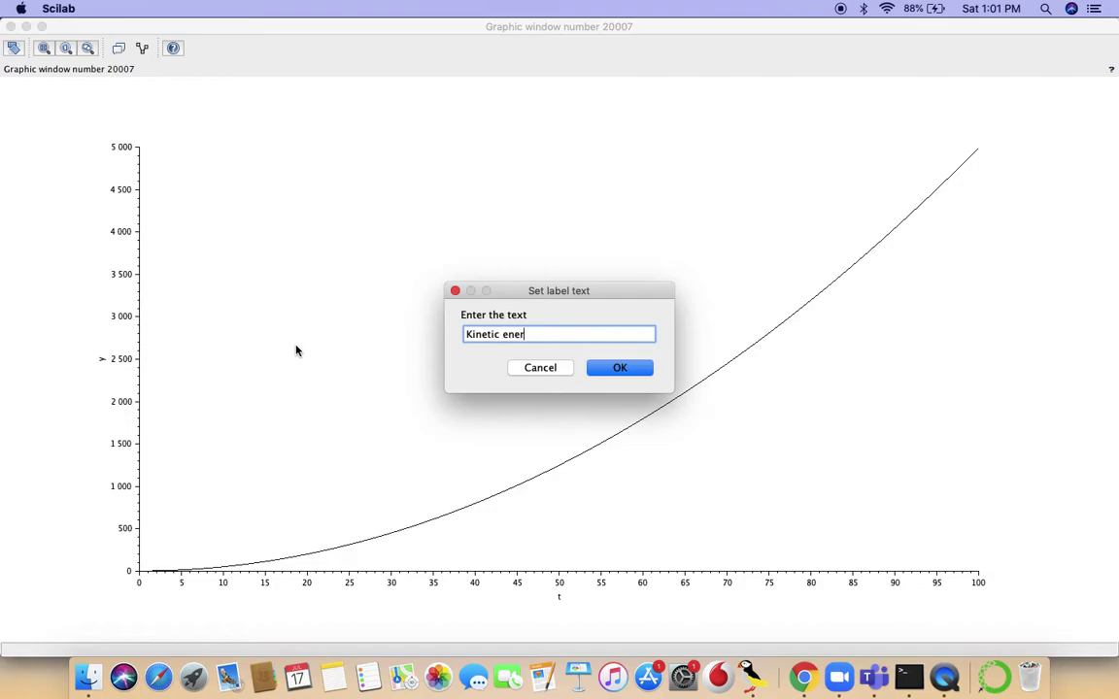
pyautogui.click(631, 371)
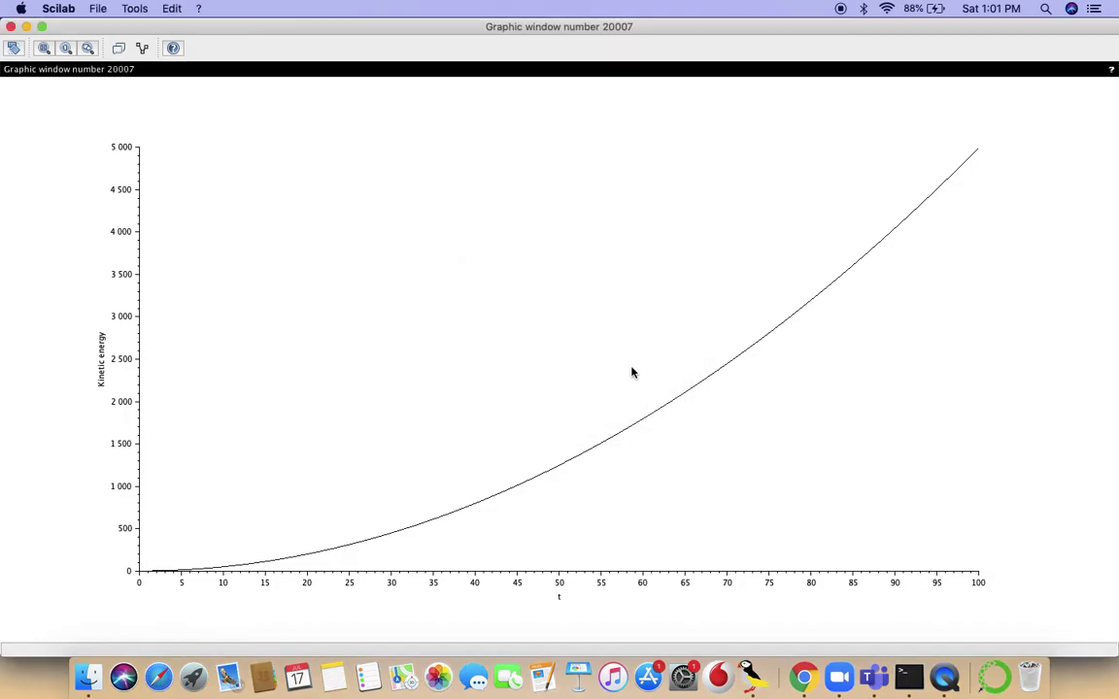
pyautogui.doubleClick(561, 598)
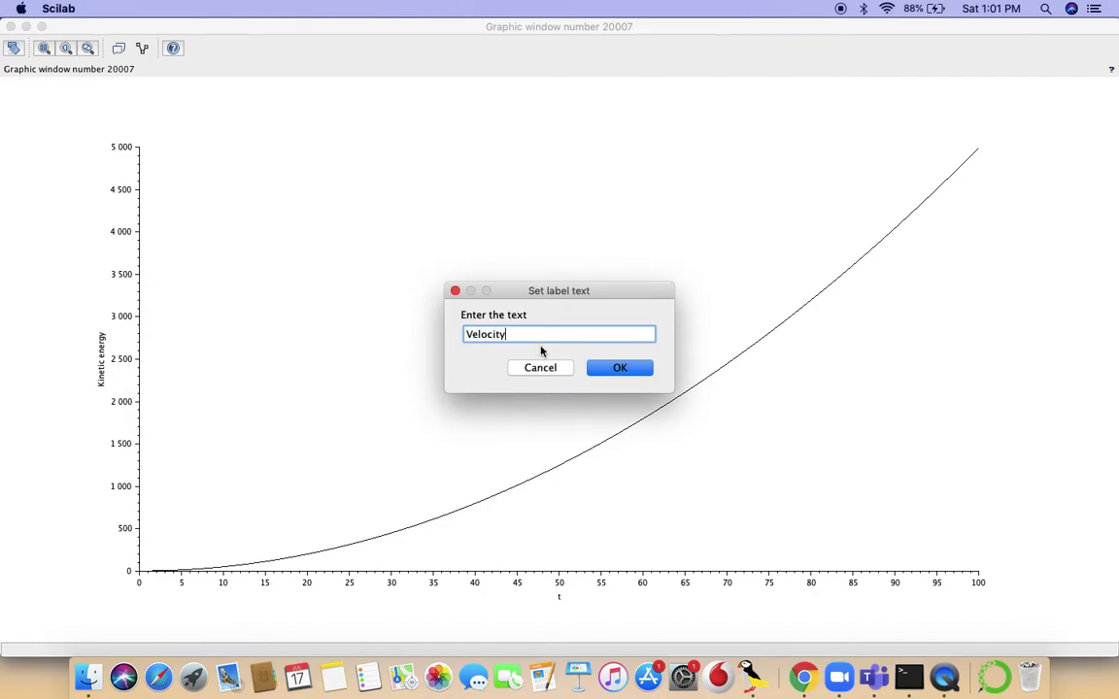
pyautogui.write('Velocity')
pyautogui.click(617, 367)
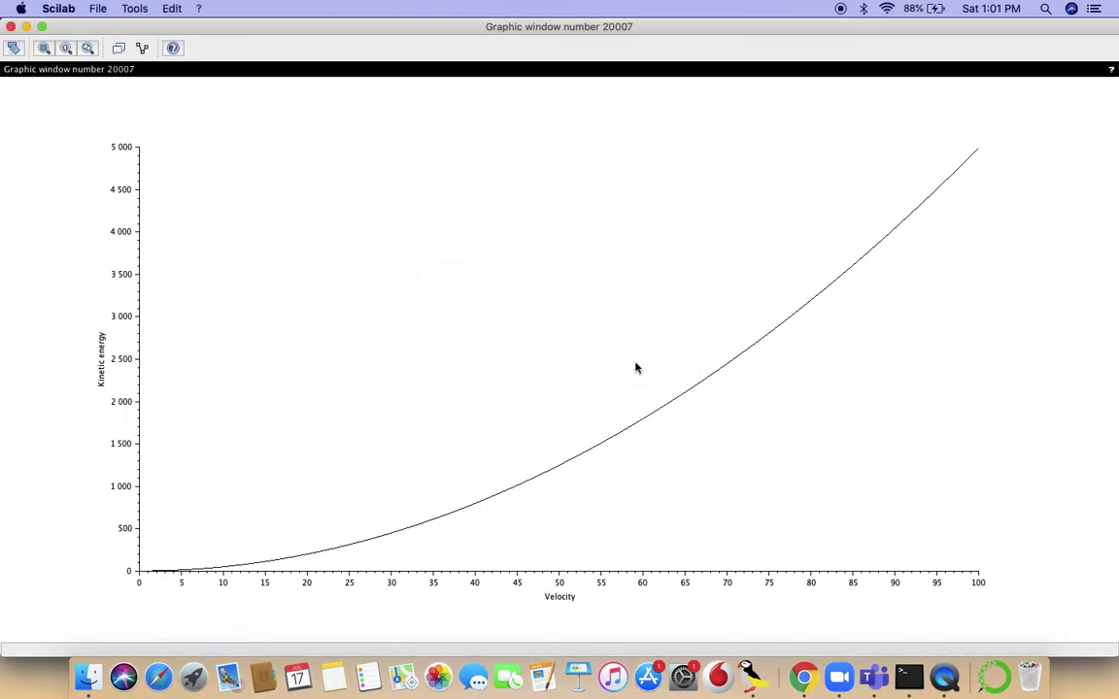
pyautogui.click(12, 28)
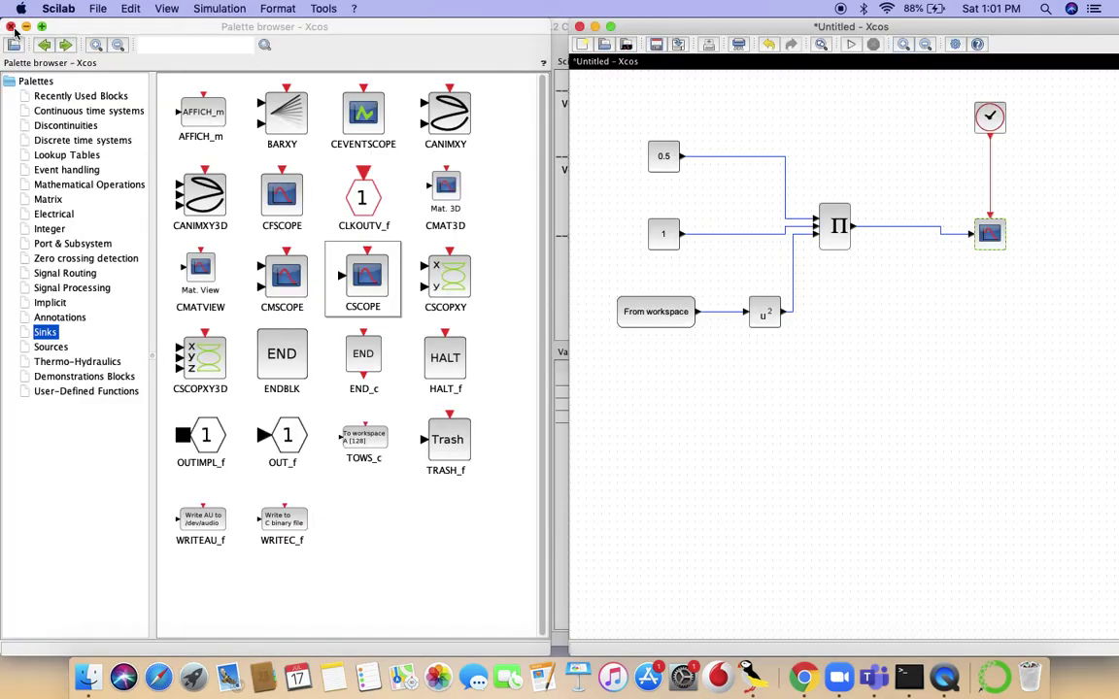
# Step: Move the Xcos window left and bring the Scilab console forward, highlighting the Velocity fields
pyautogui.click(662, 318)
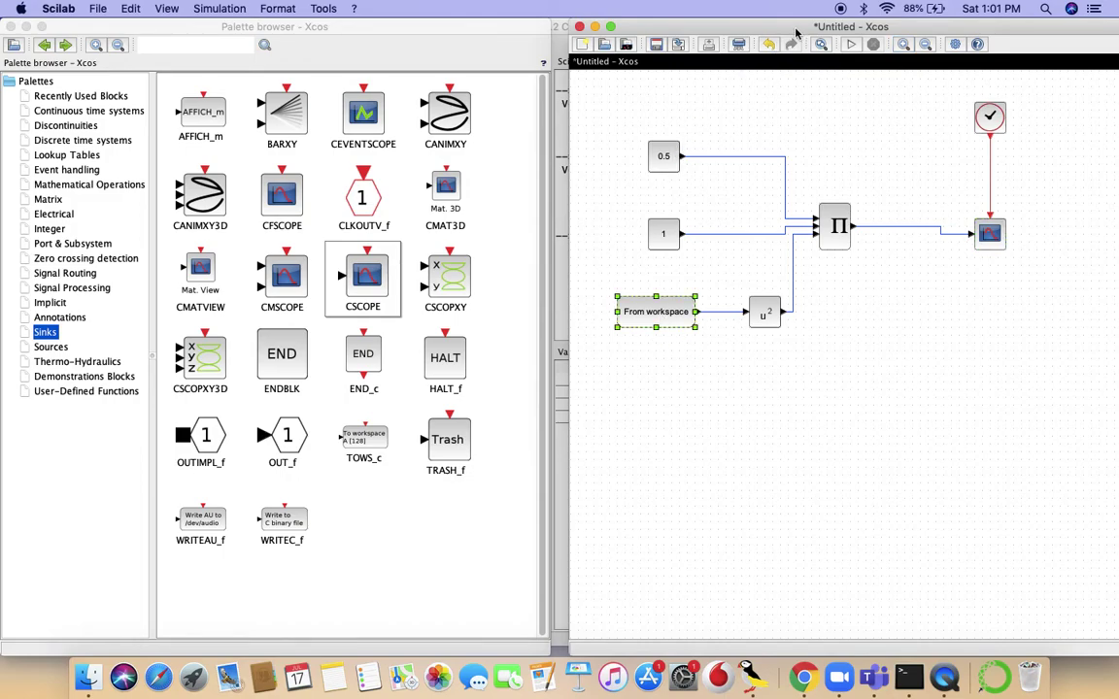
pyautogui.moveTo(796, 33); pyautogui.dragTo(245, 61)
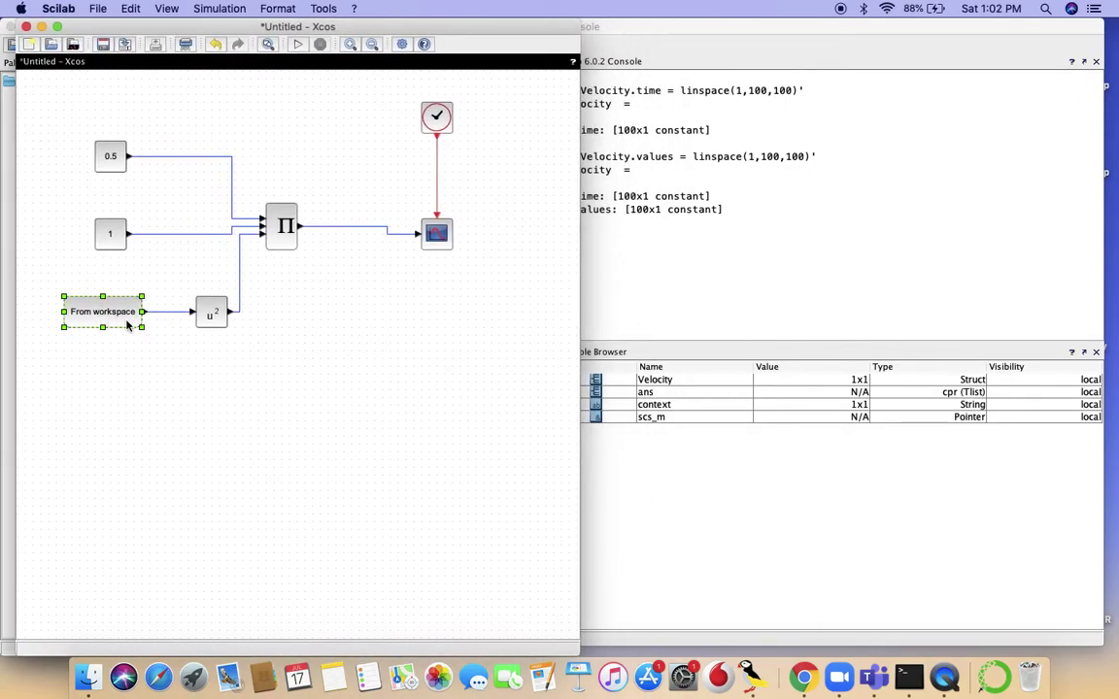
pyautogui.click(793, 304)
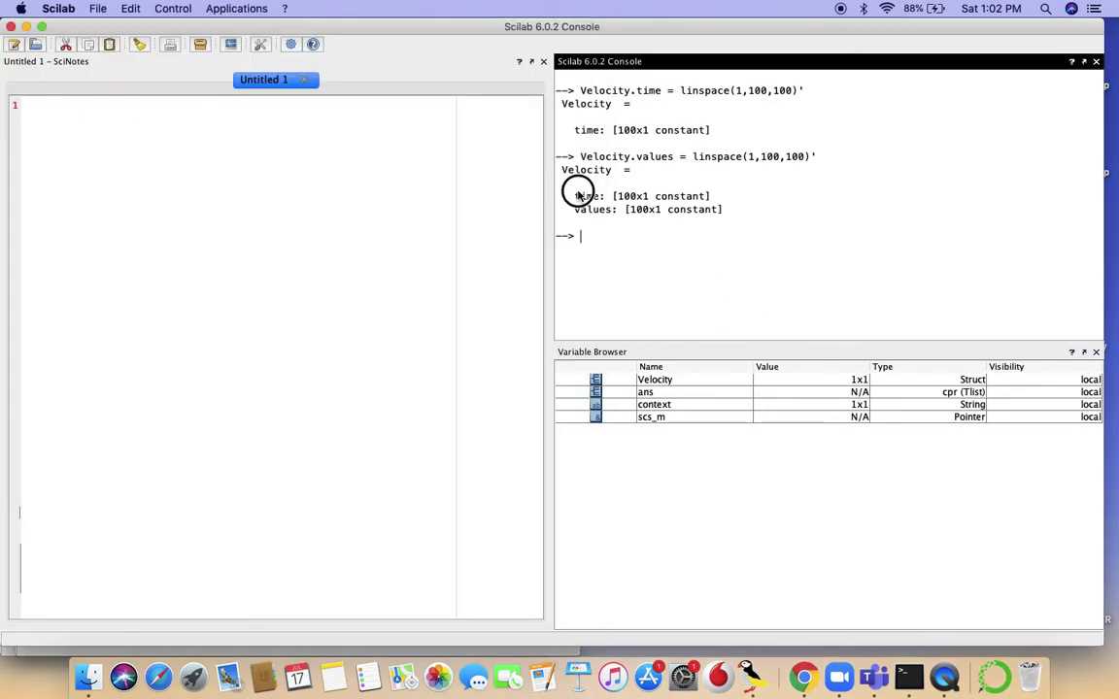
pyautogui.moveTo(575, 195); pyautogui.dragTo(614, 211)
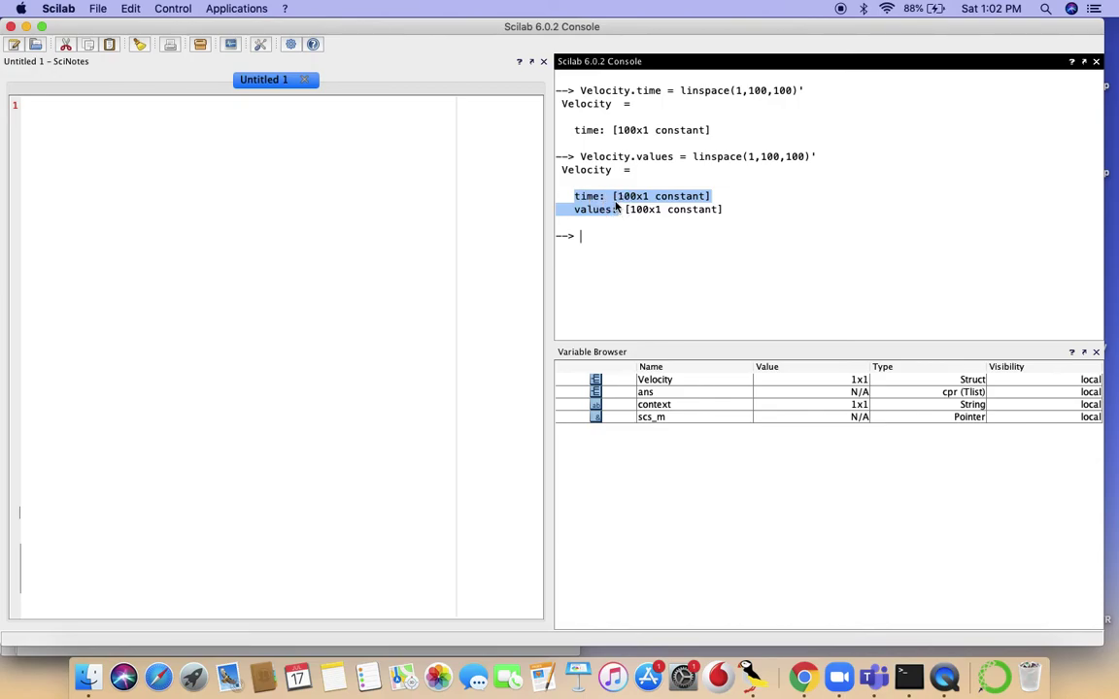
pyautogui.click(582, 196)
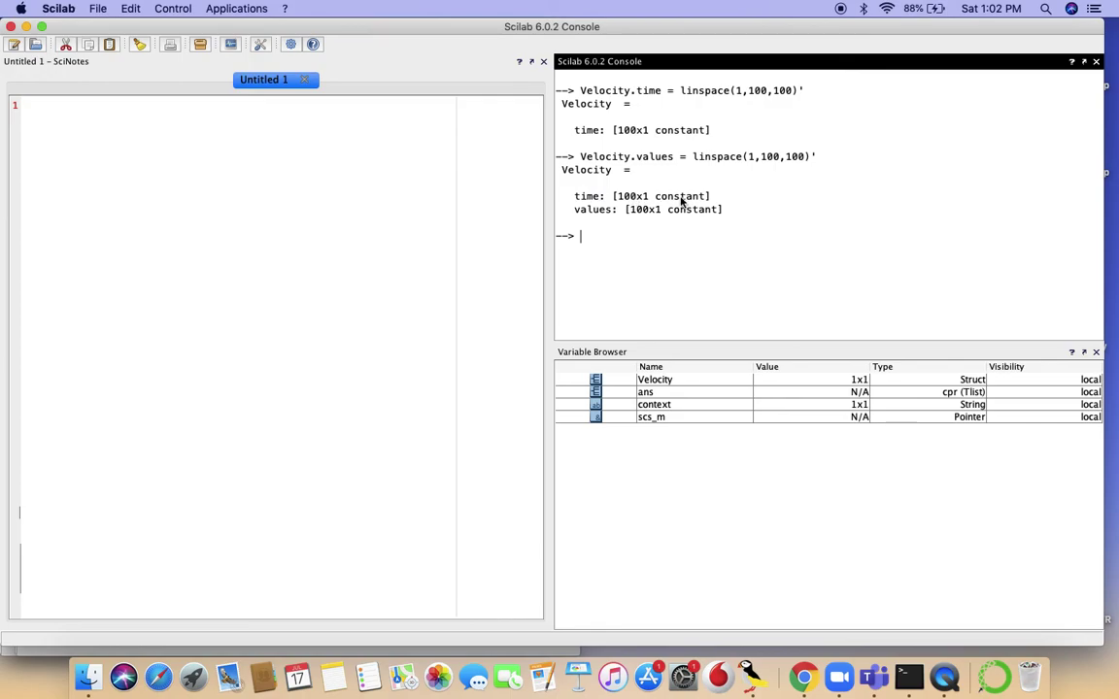